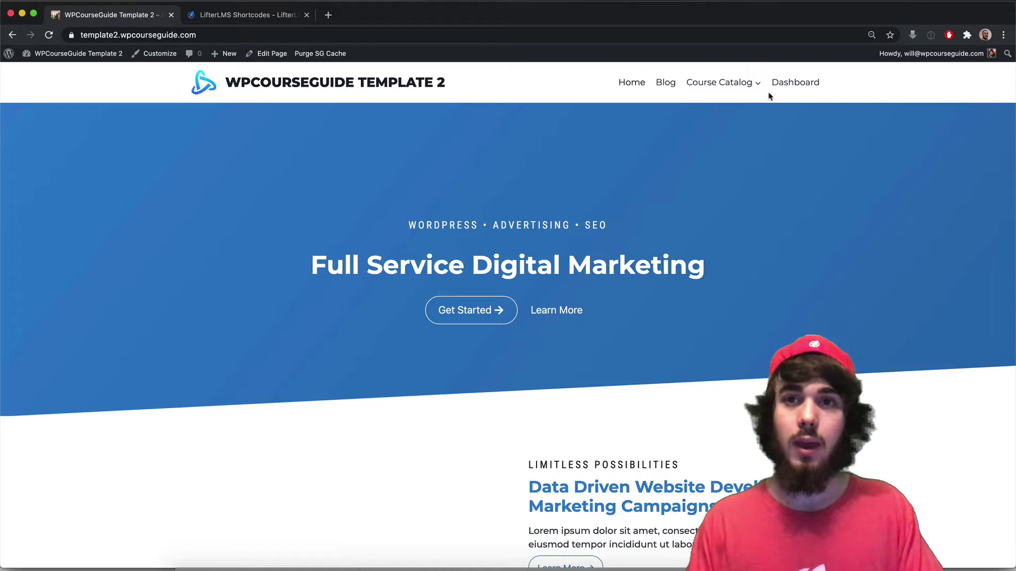
Load the student Dashboard's URL in a private window to confirm logged-out visitors see only a Login form
click(792, 86)
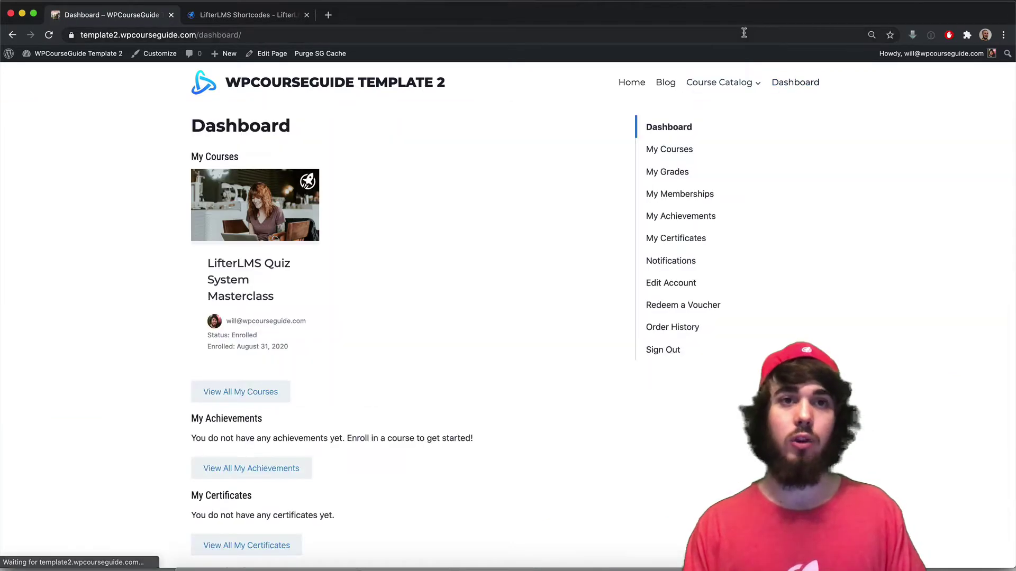
click(744, 33)
key(super+c)
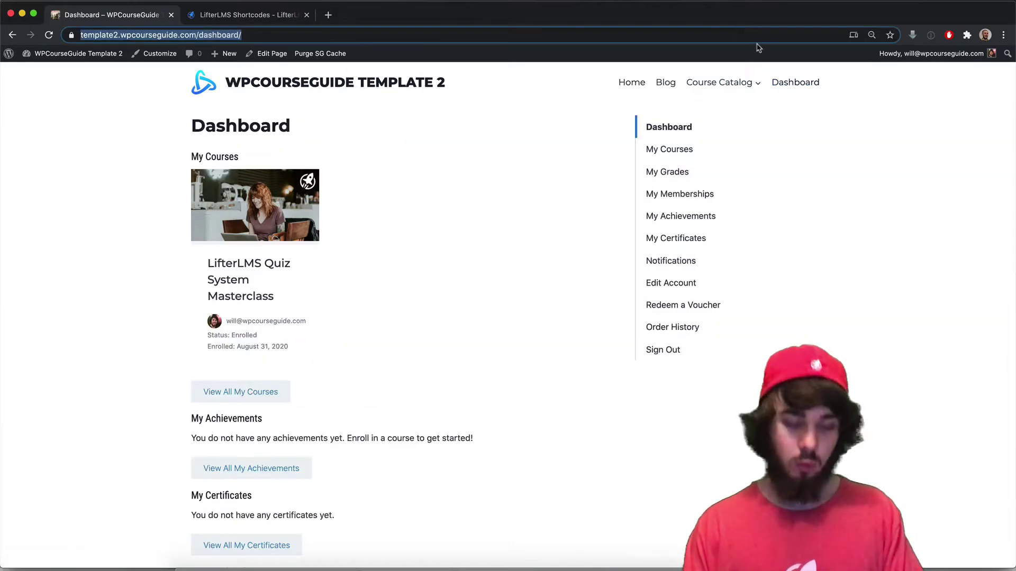
click(1003, 35)
click(955, 90)
key(super+v)
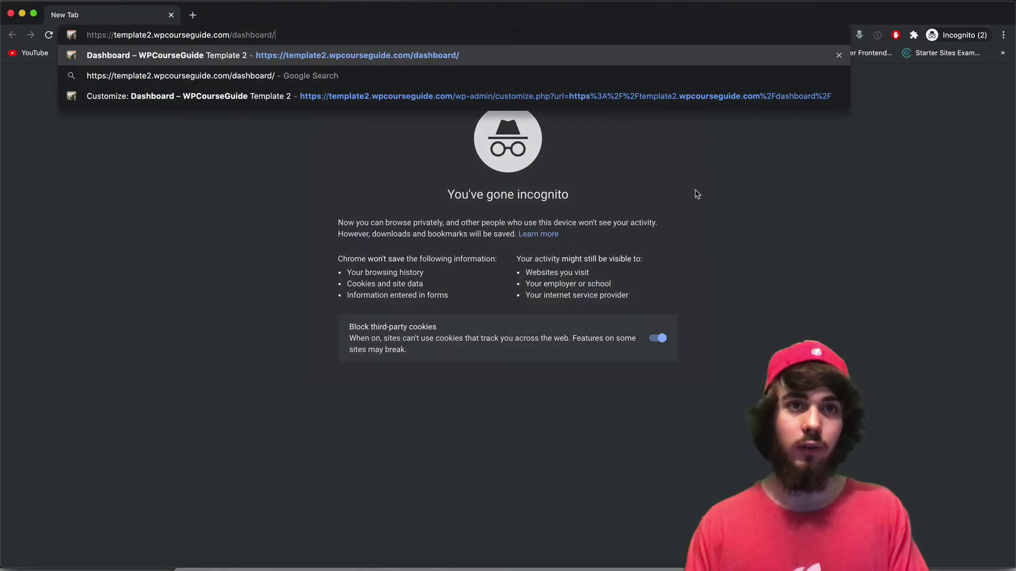
key(Return)
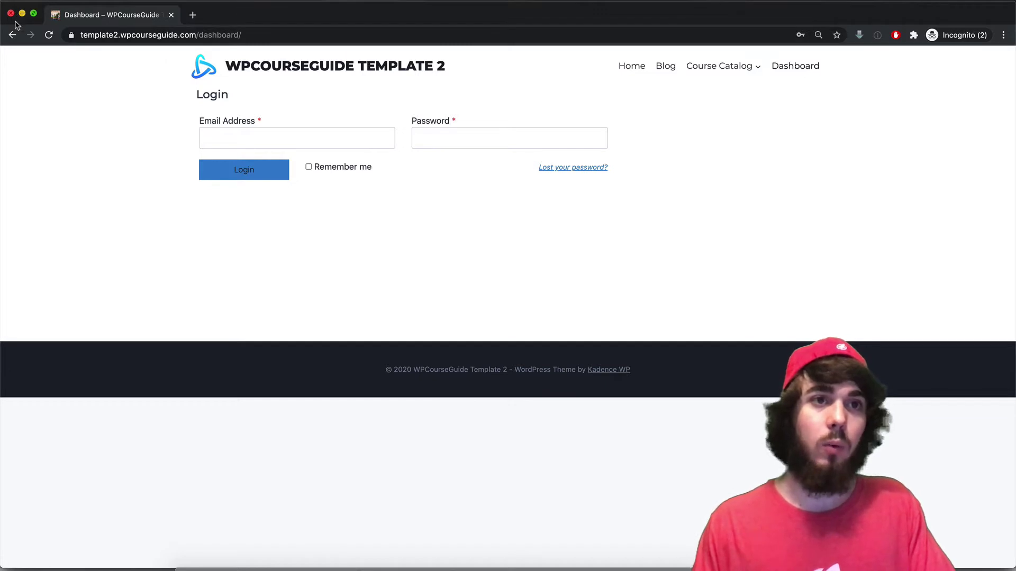
key(super+grave)
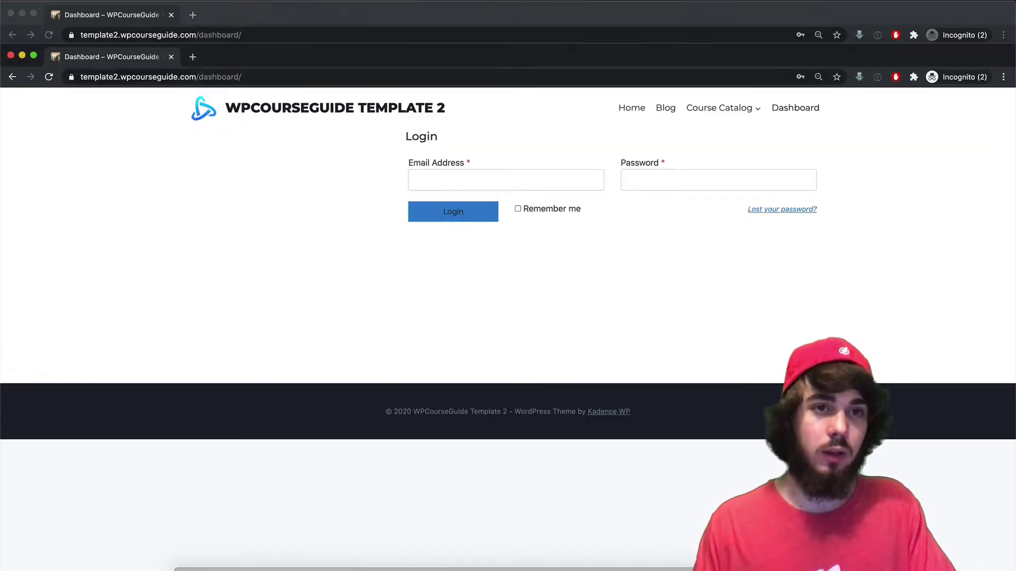
click(10, 55)
Go from the logged-in site to the LifterLMS Settings Accounts tab in the admin
click(10, 13)
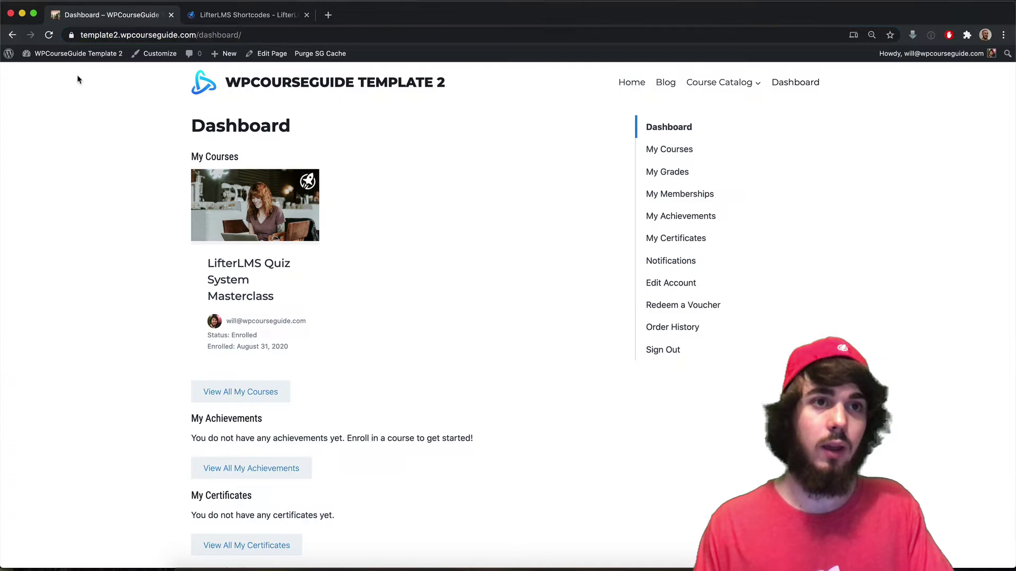
mouse_move(74, 53)
click(84, 90)
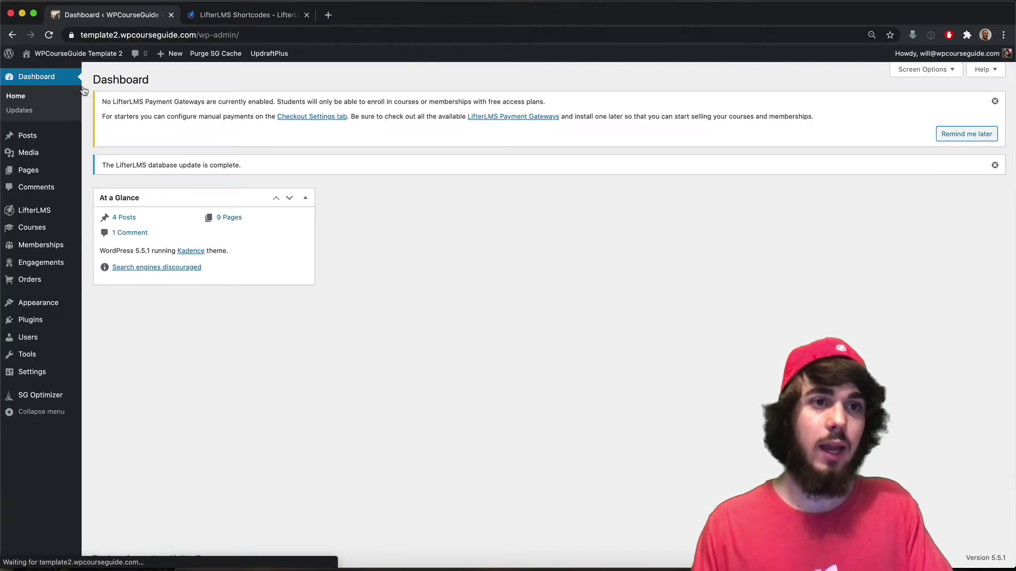
click(88, 212)
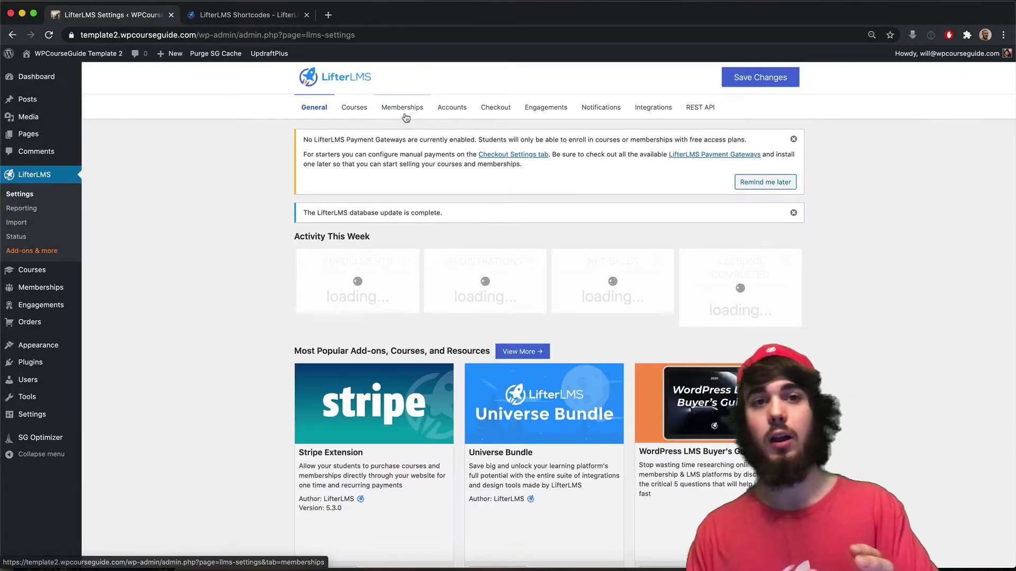
click(437, 115)
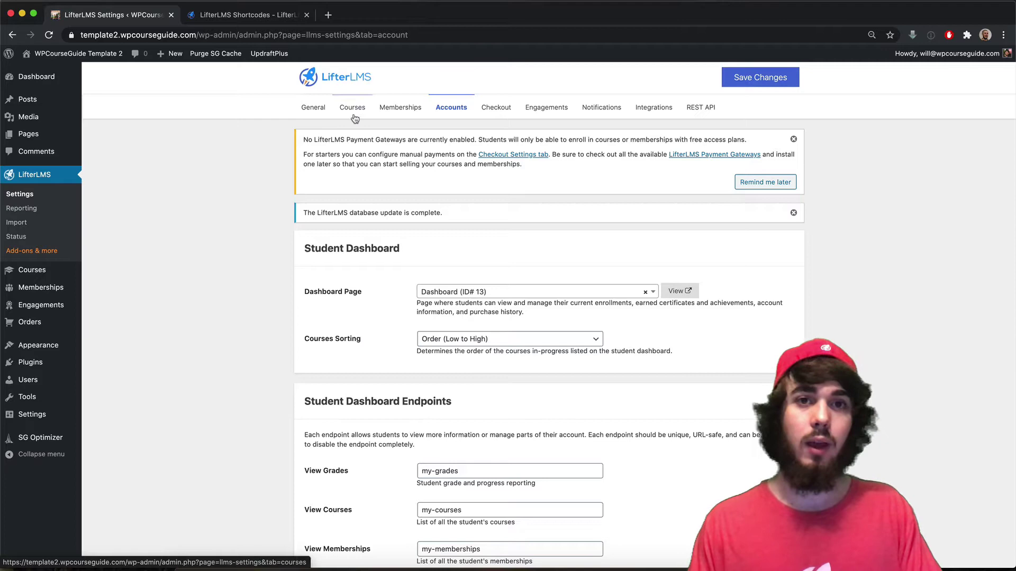
Allow registration under Open Registration Fields and save the Accounts settings
click(455, 110)
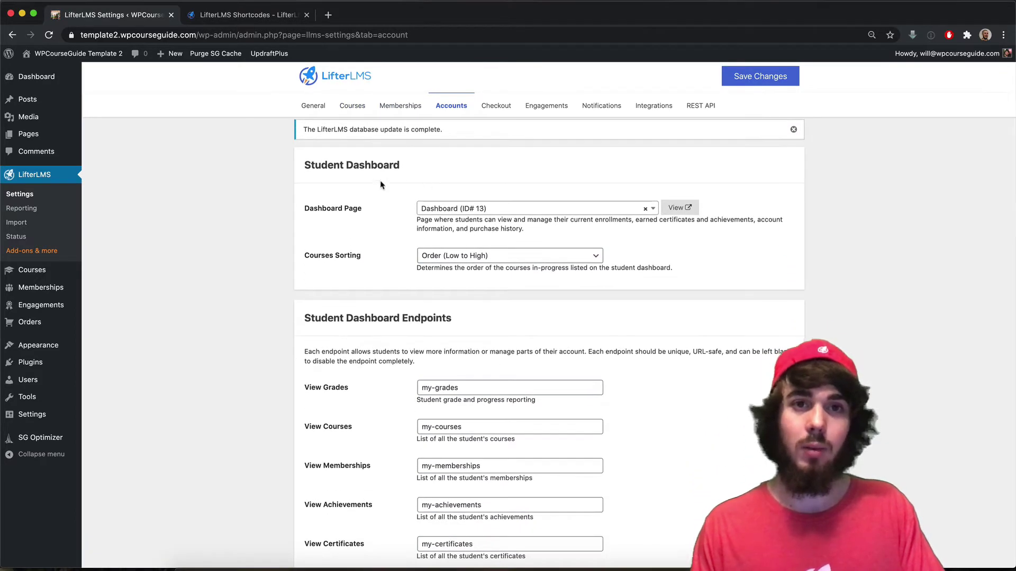
scroll(381, 188, down, 1)
scroll(394, 204, down, 15)
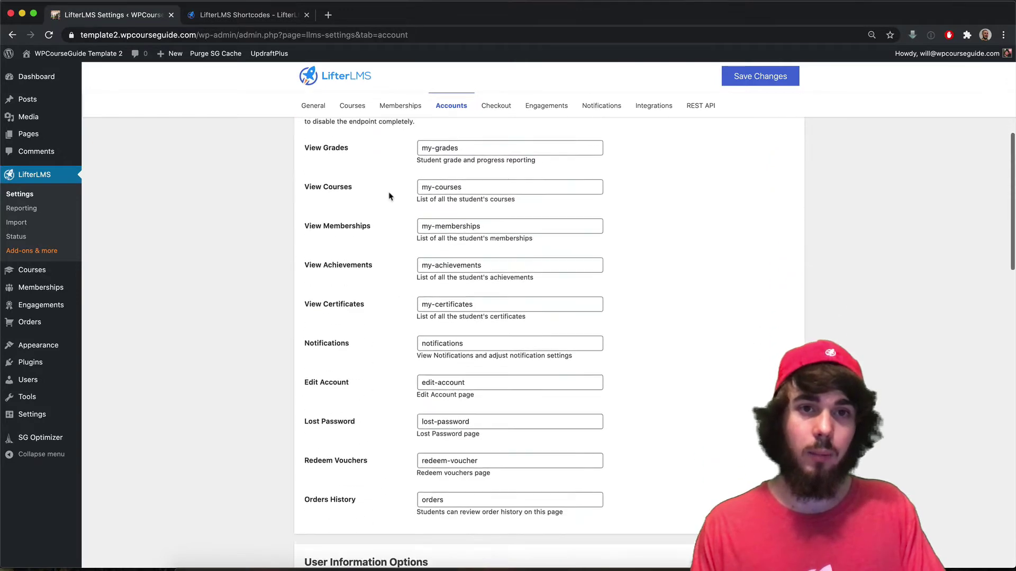
scroll(381, 193, down, 6)
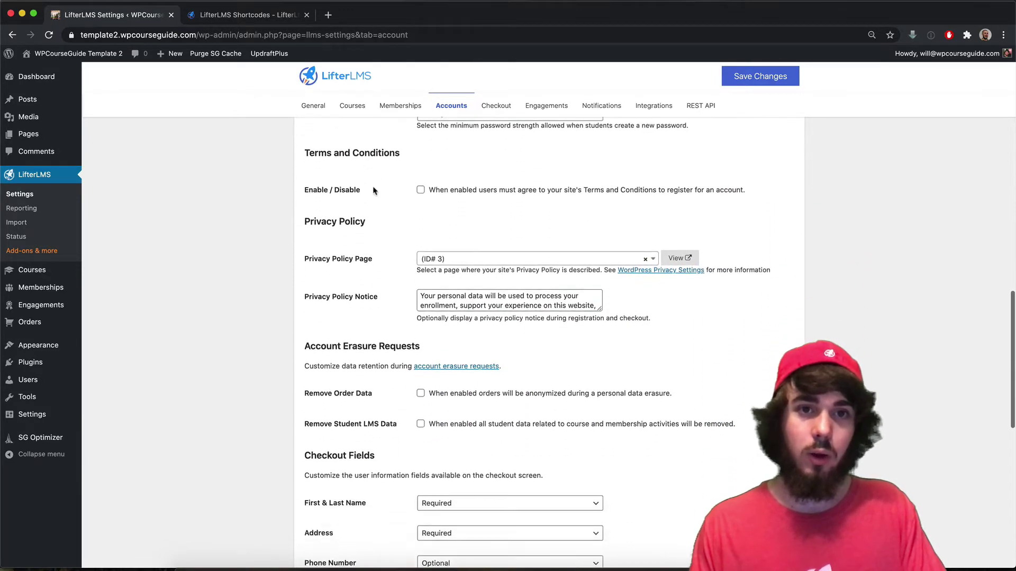
scroll(374, 185, down, 1)
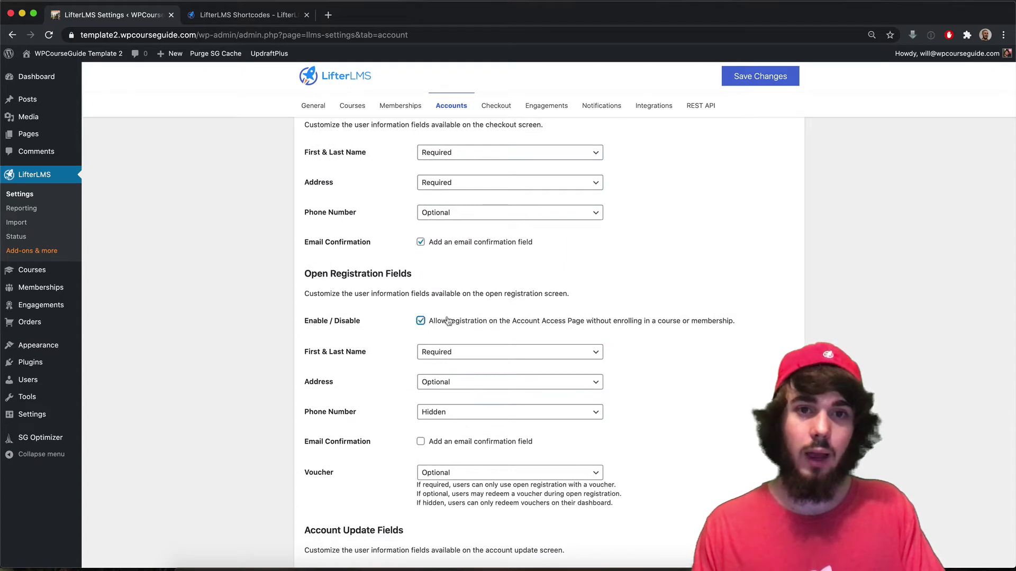
click(762, 77)
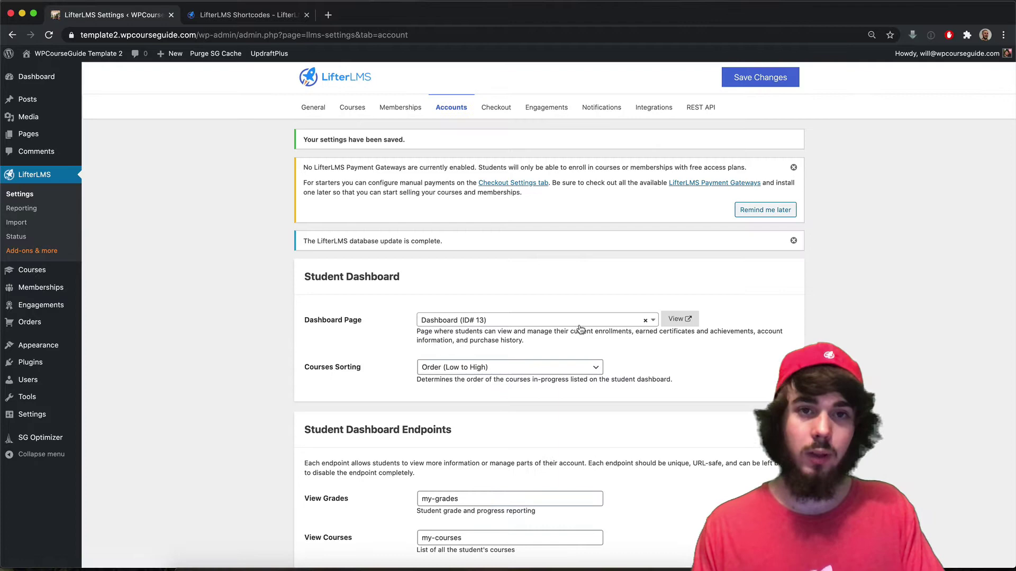
Open the site's front page in a new tab and load its Dashboard URL in a private window
right_click(89, 53)
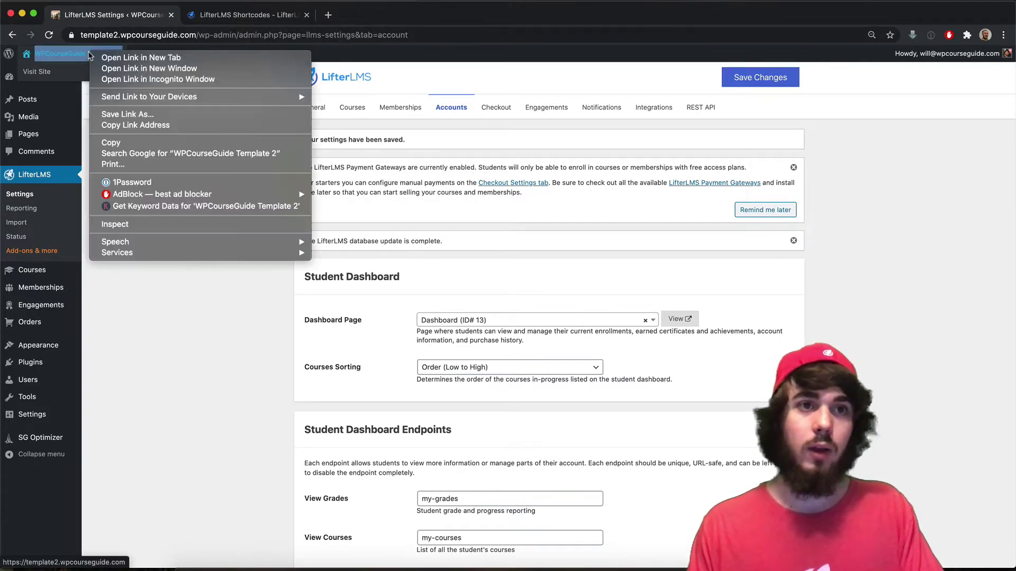
click(104, 59)
click(191, 16)
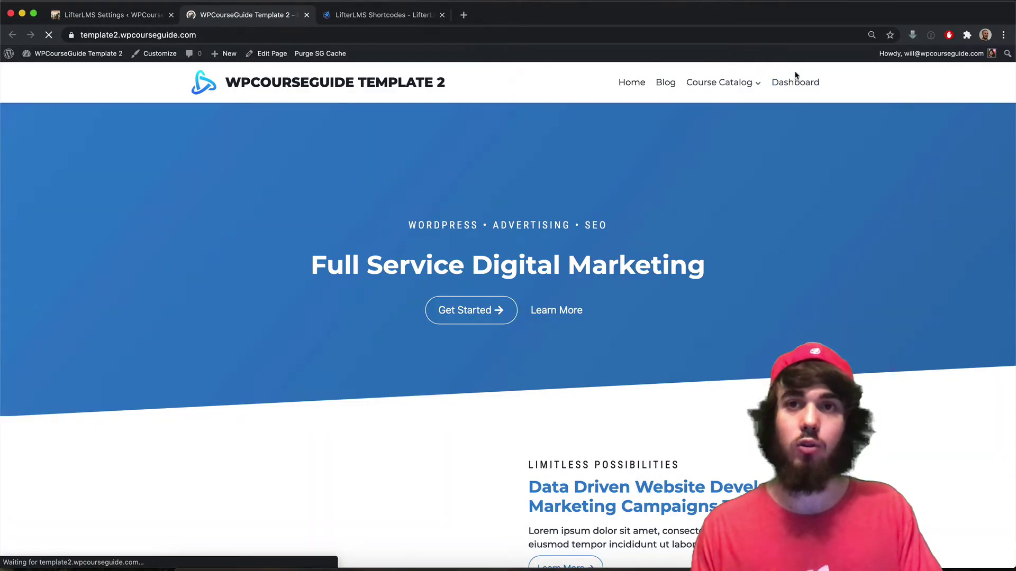
click(788, 86)
click(771, 38)
key(super+c)
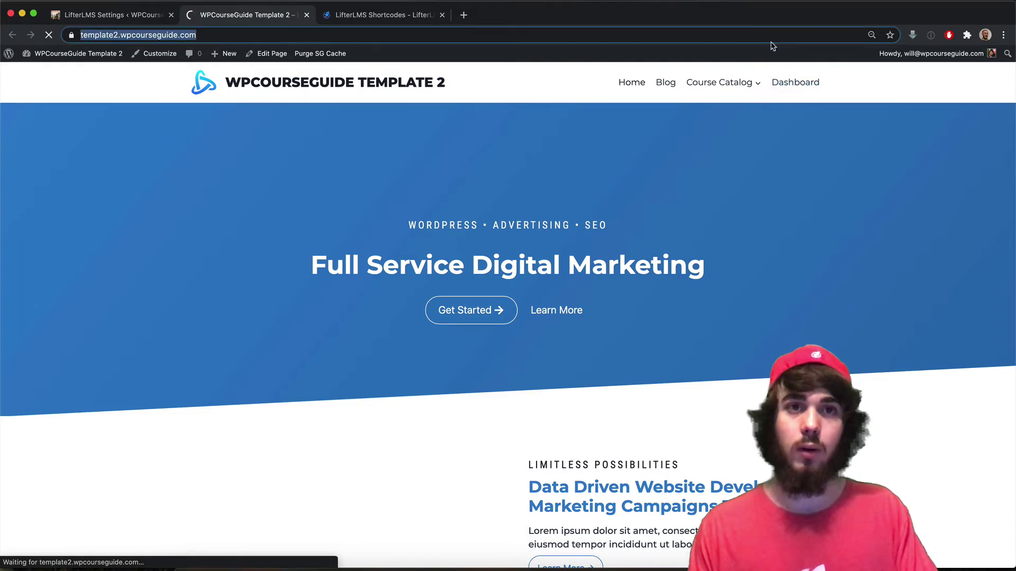
mouse_move(728, 82)
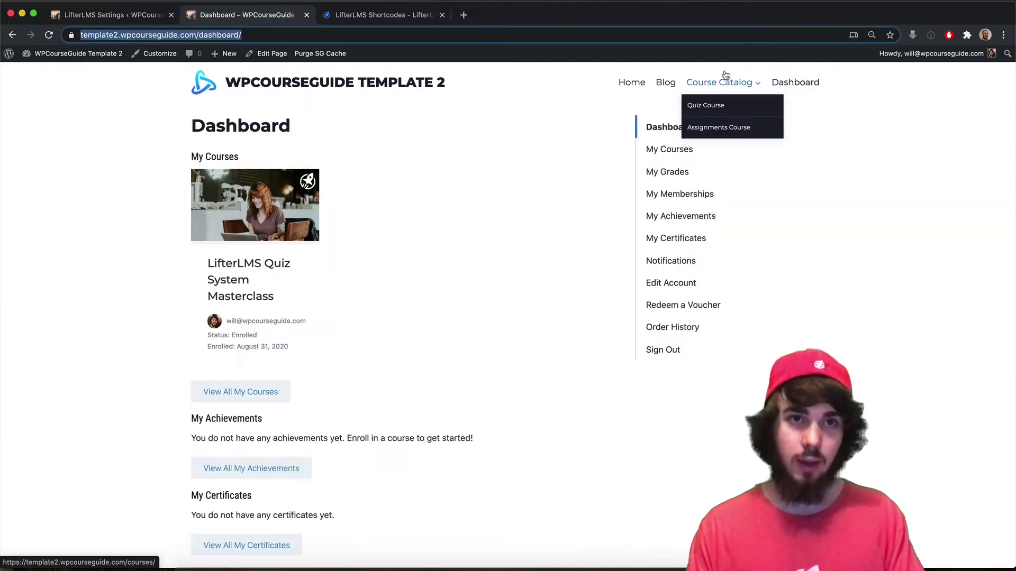
click(1003, 35)
click(969, 88)
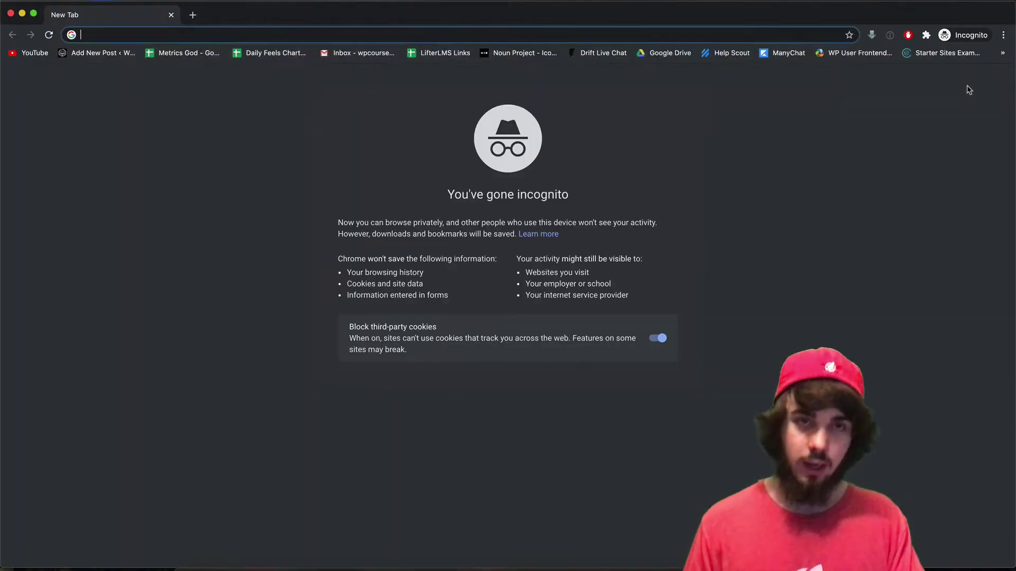
key(super+v)
key(Return)
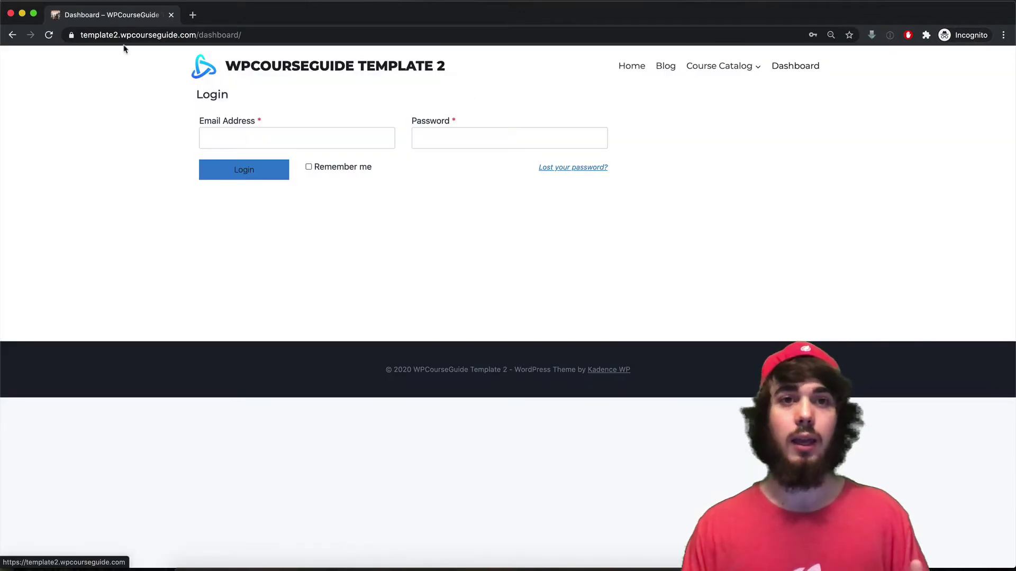
Reload both windows to confirm the logged-out Dashboard now shows a Register form below Login
drag(306, 20, 307, 67)
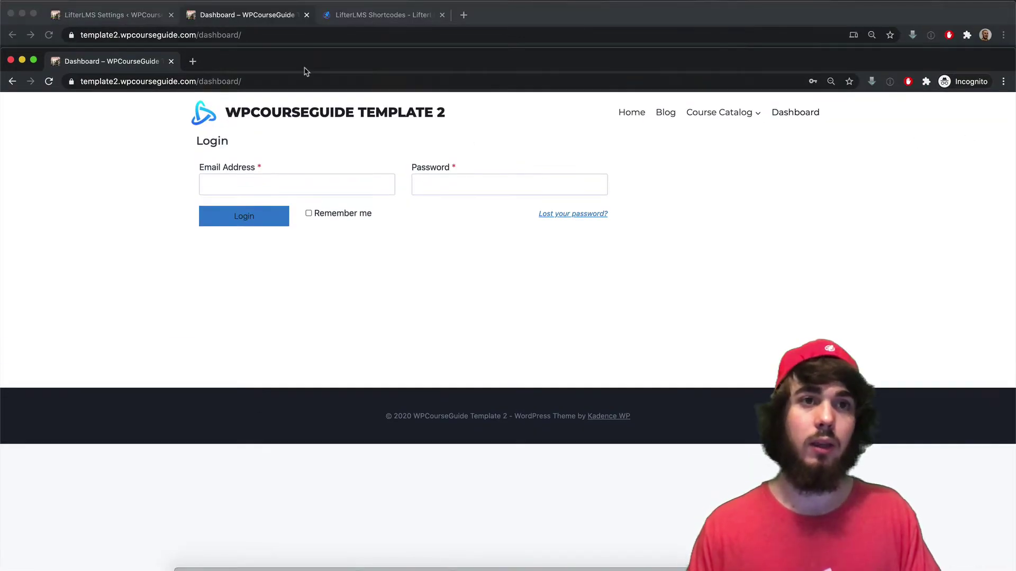
click(307, 33)
key(Return)
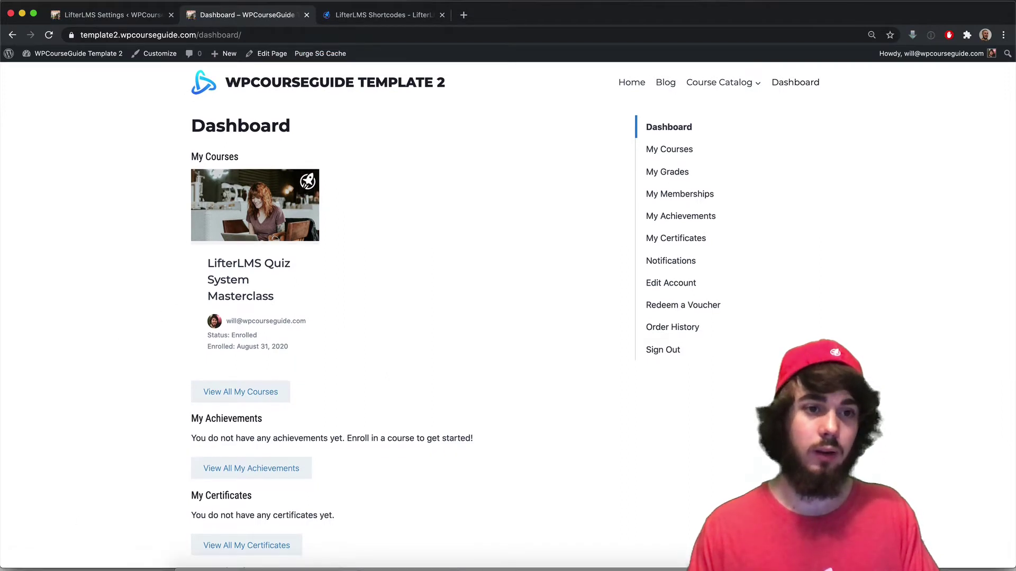
key(super+grave)
click(48, 81)
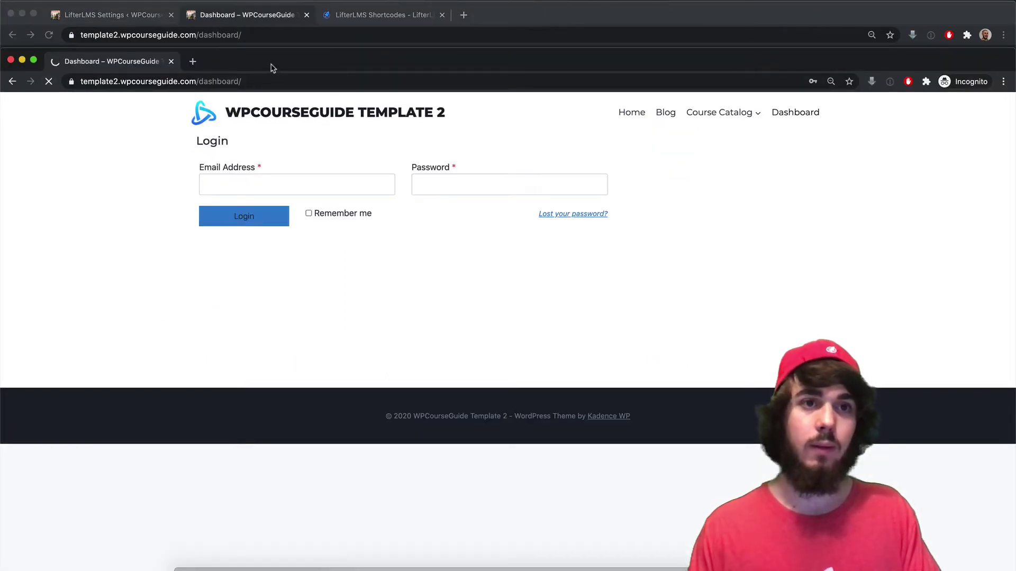
drag(273, 68, 272, 21)
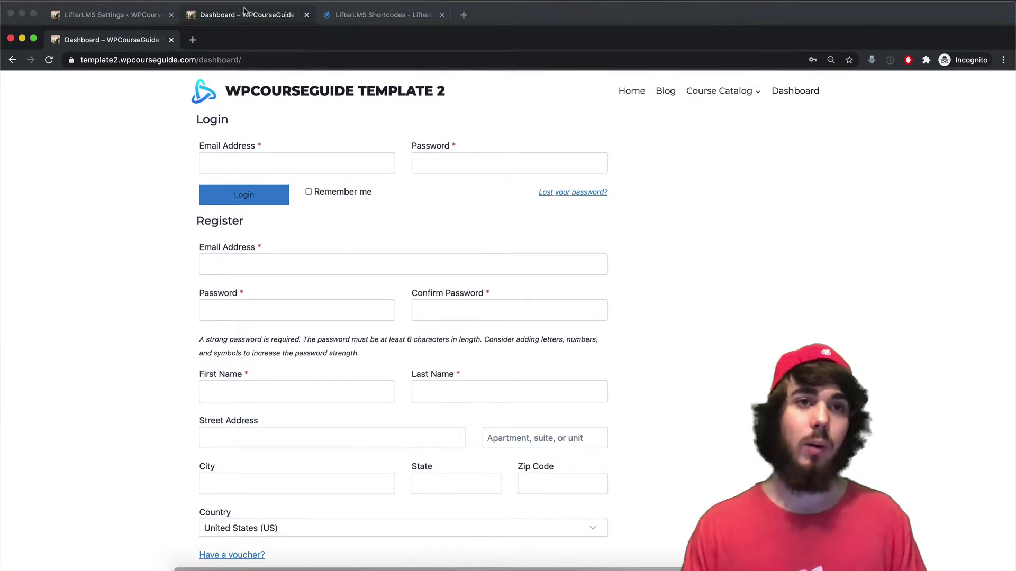
click(243, 11)
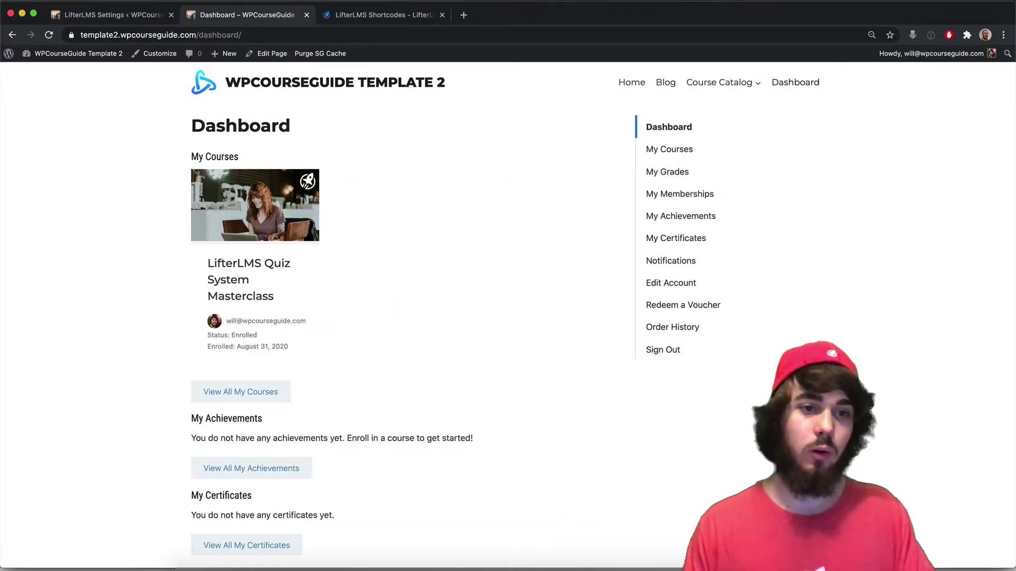
key(super+grave)
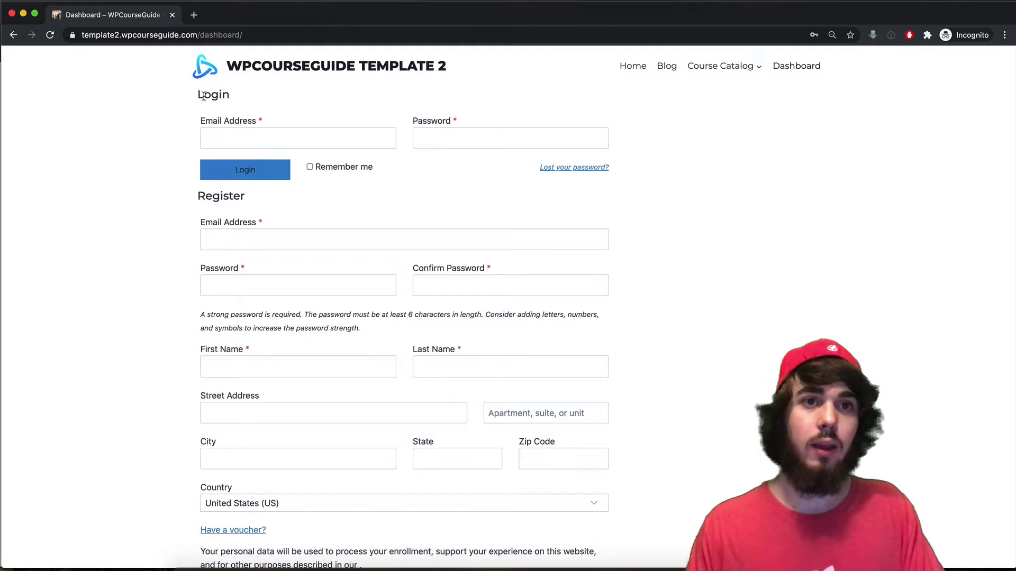
drag(204, 96, 240, 117)
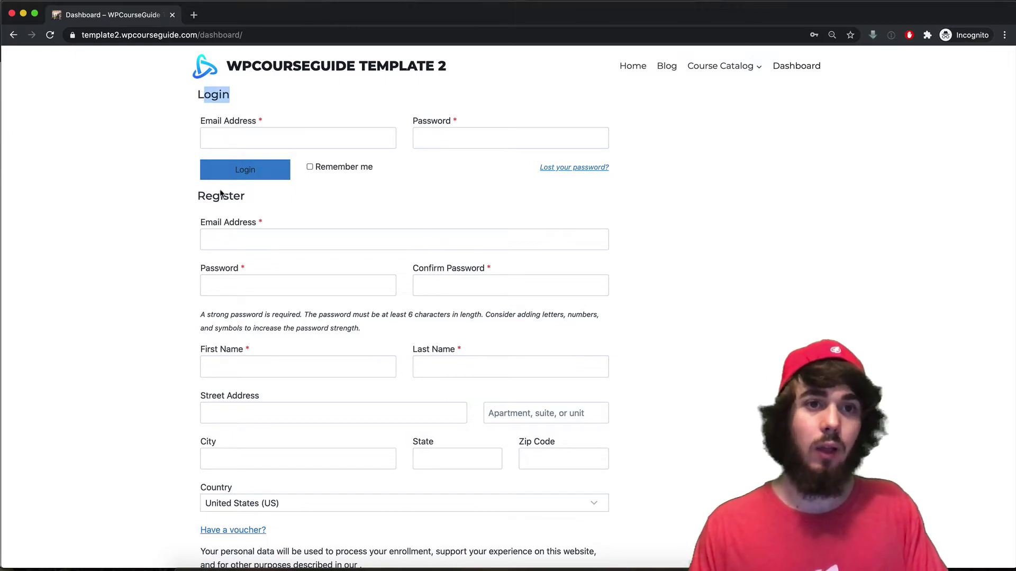
scroll(242, 229, down, 3)
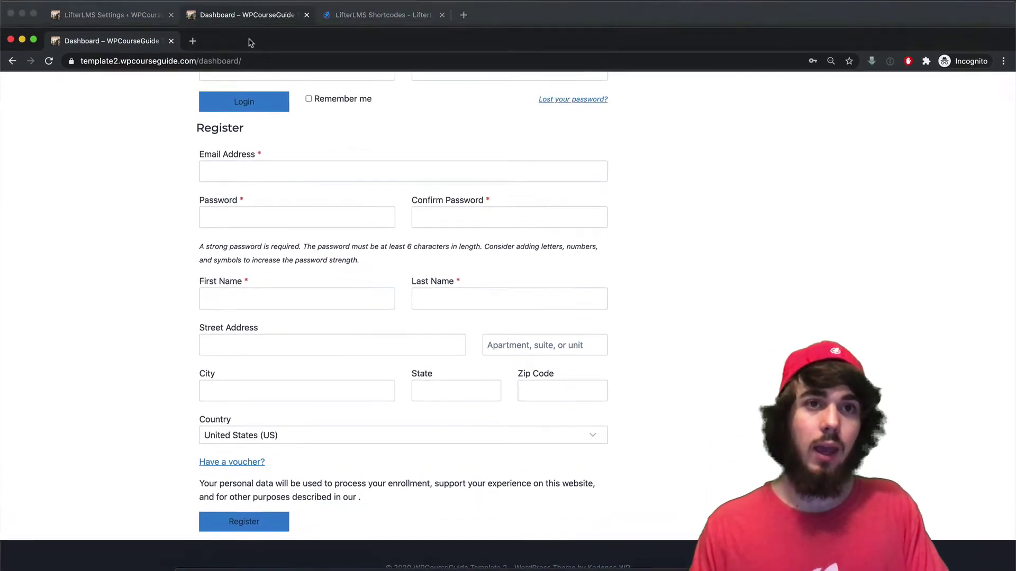
Return to the LifterLMS Accounts settings and scroll down to the Open Registration Fields
click(113, 9)
scroll(306, 233, down, 5)
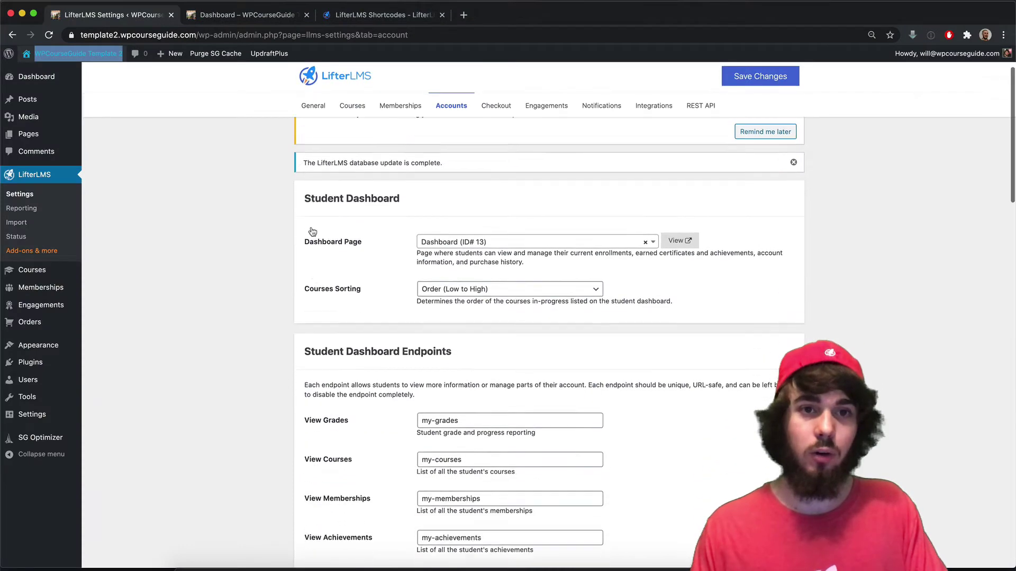
scroll(304, 233, down, 12)
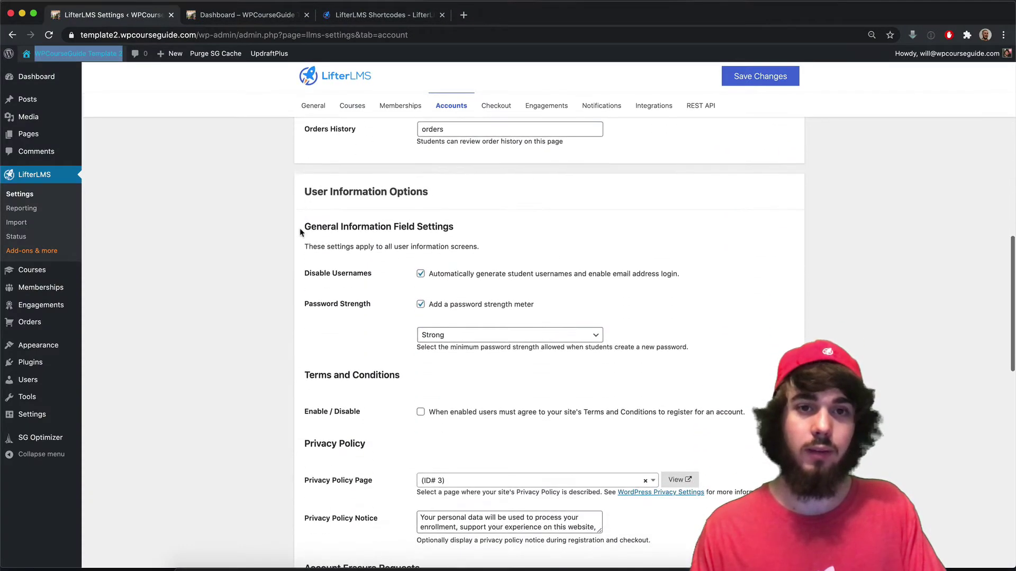
scroll(300, 233, down, 8)
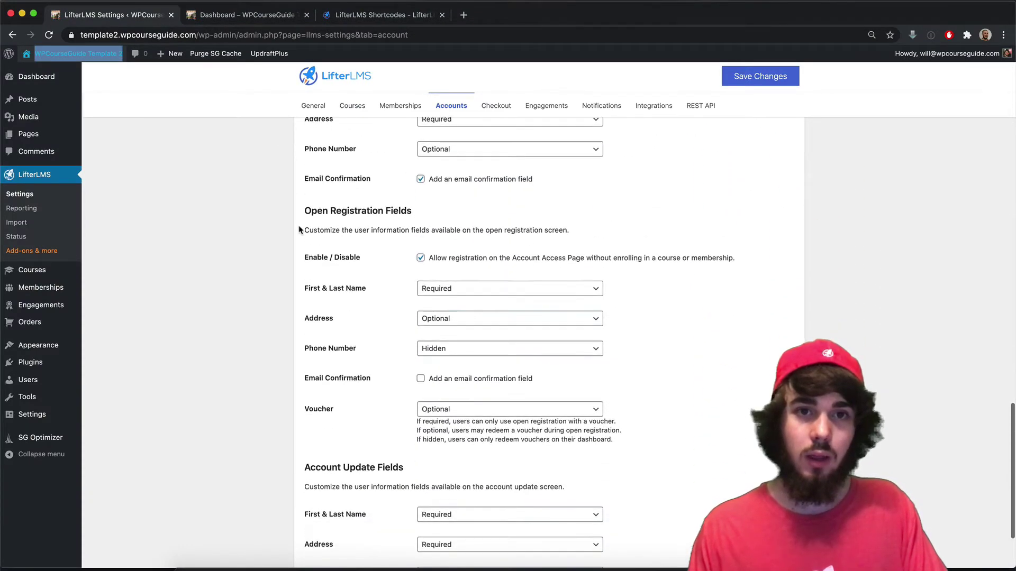
click(125, 566)
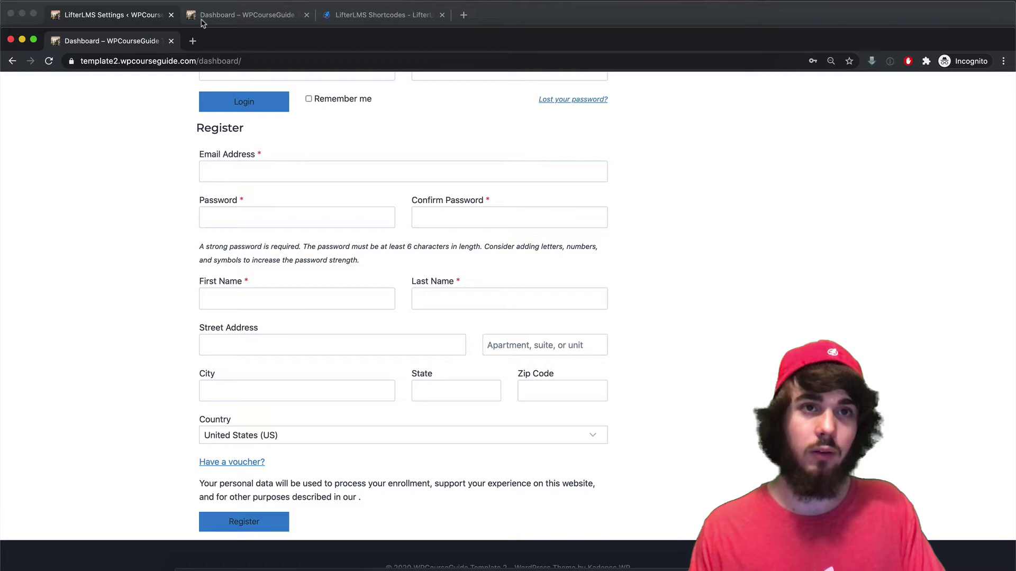
click(146, 13)
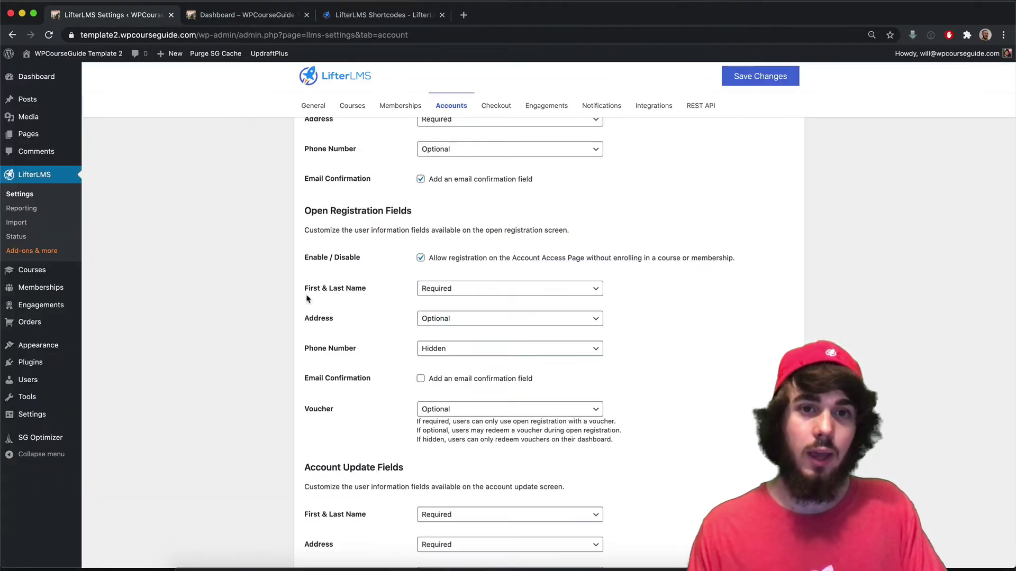
Set the open registration Voucher to Required and Address to Hidden, then save
click(436, 410)
click(440, 400)
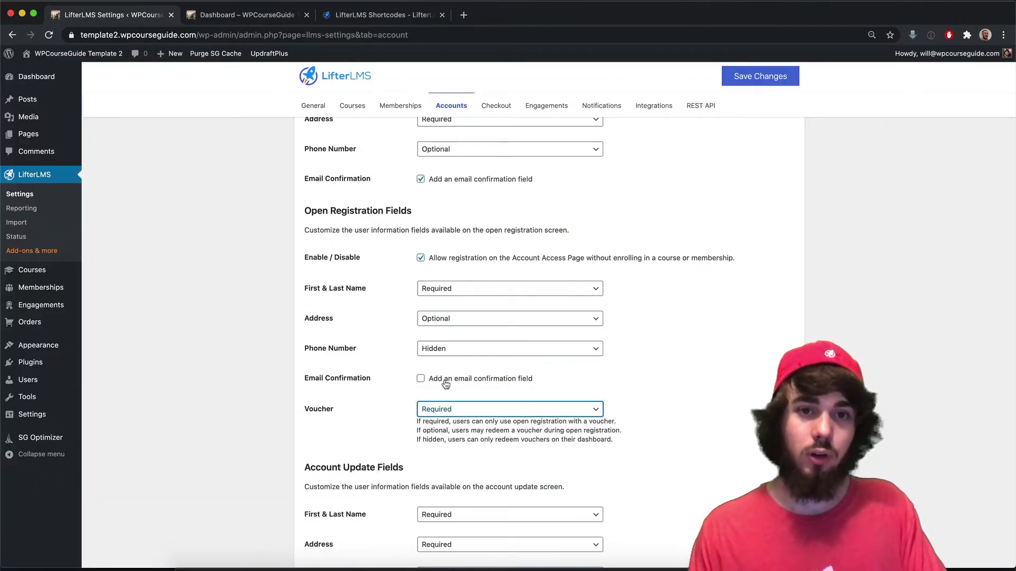
click(440, 324)
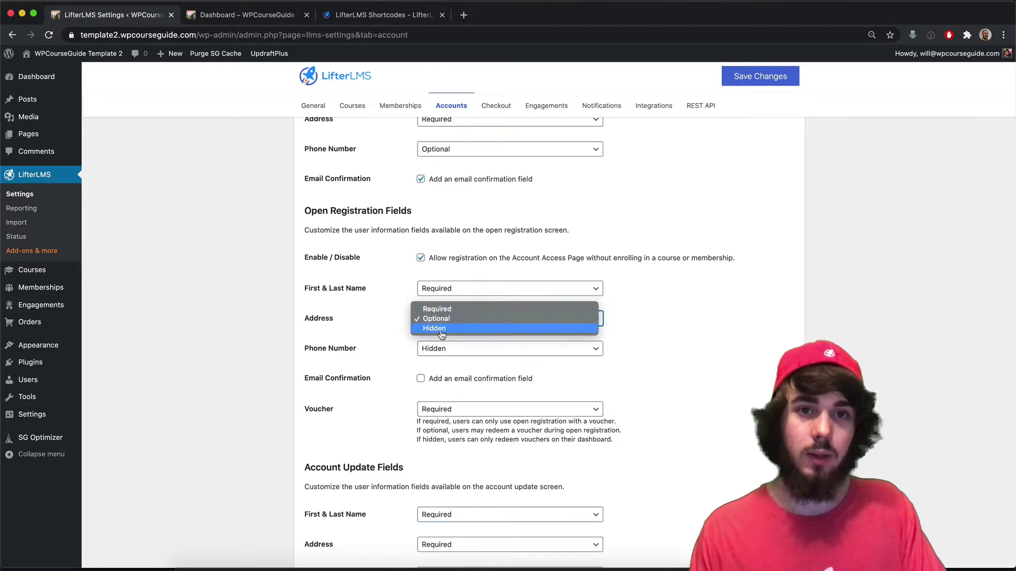
click(441, 329)
click(725, 76)
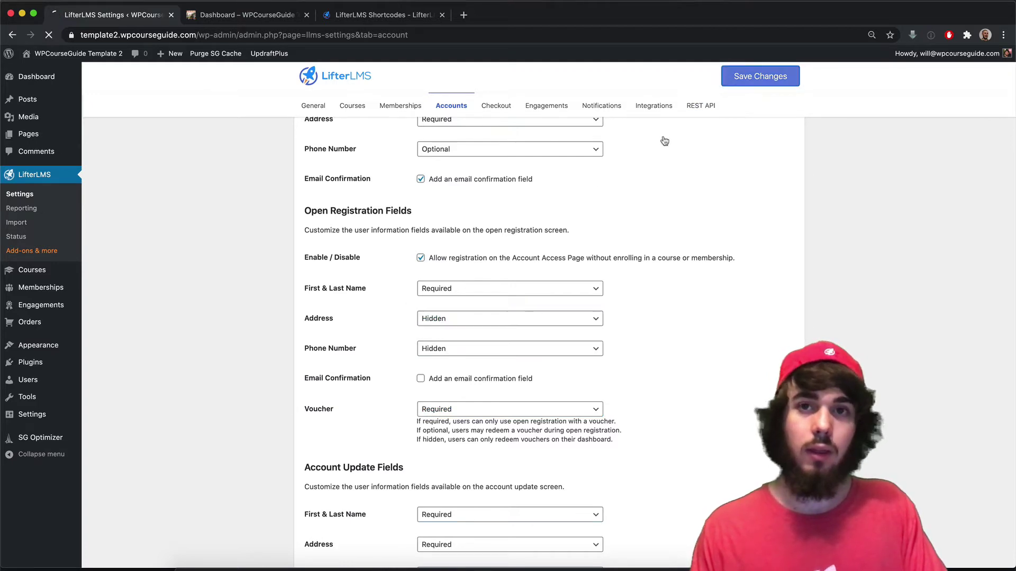
Reload the logged-out Dashboard page in the private window
key(super+grave)
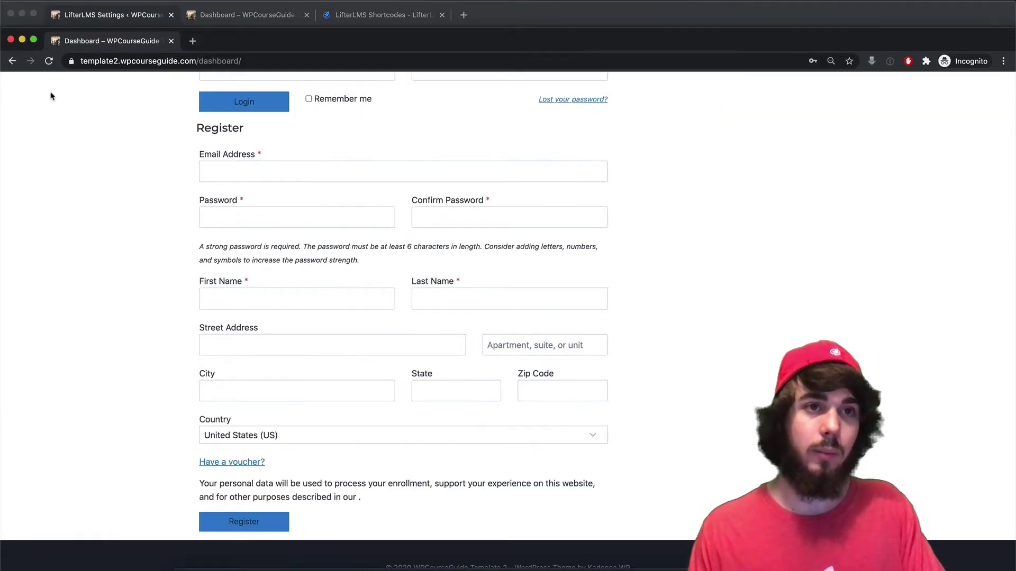
click(49, 60)
mouse_move(228, 41)
mouse_down()
mouse_move(234, 18)
mouse_move(236, 34)
mouse_up()
Reload the private Dashboard to show the Register form with a required voucher field and no address
click(106, 18)
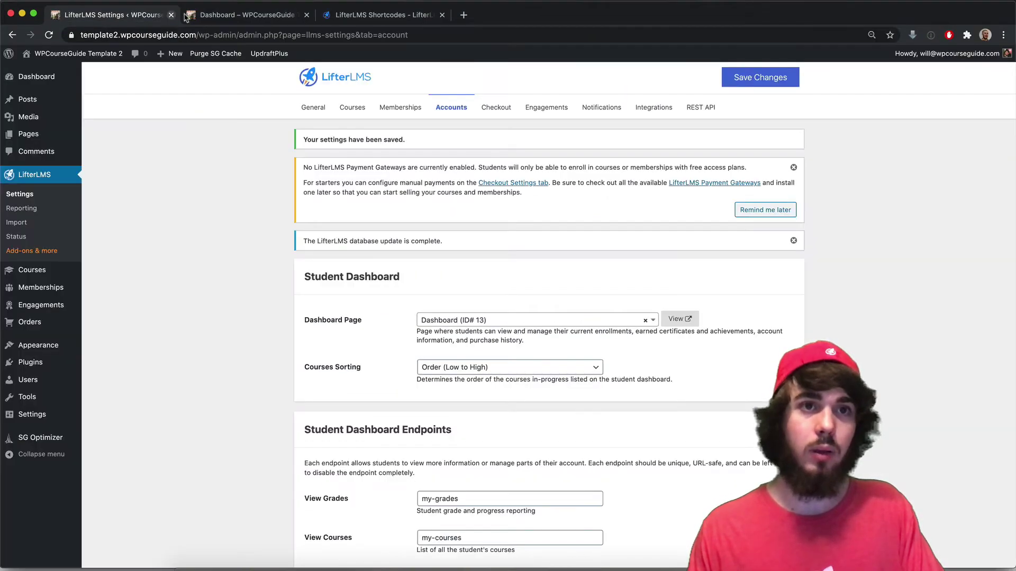
click(243, 14)
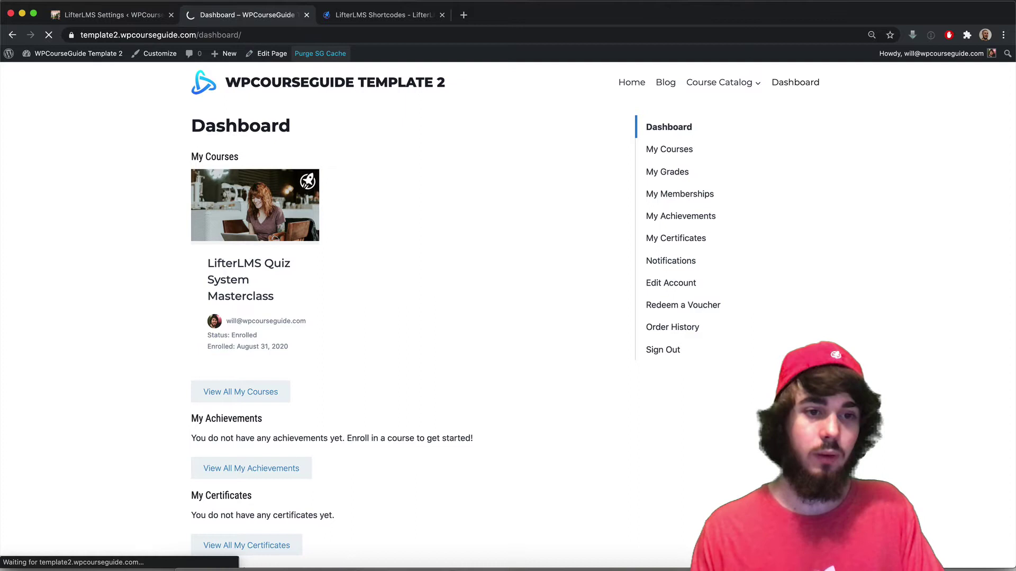
click(156, 569)
click(48, 55)
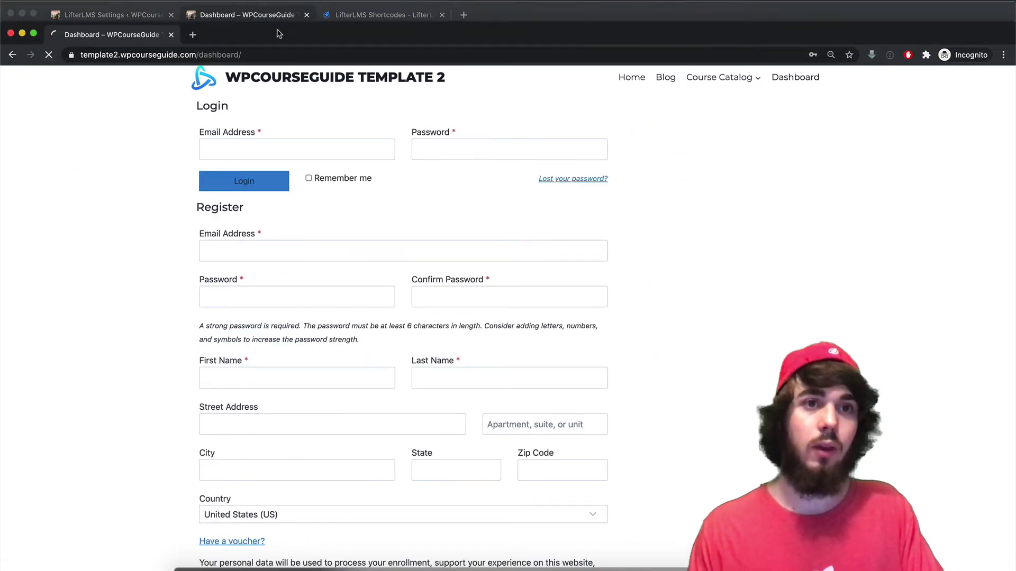
drag(281, 34, 283, 15)
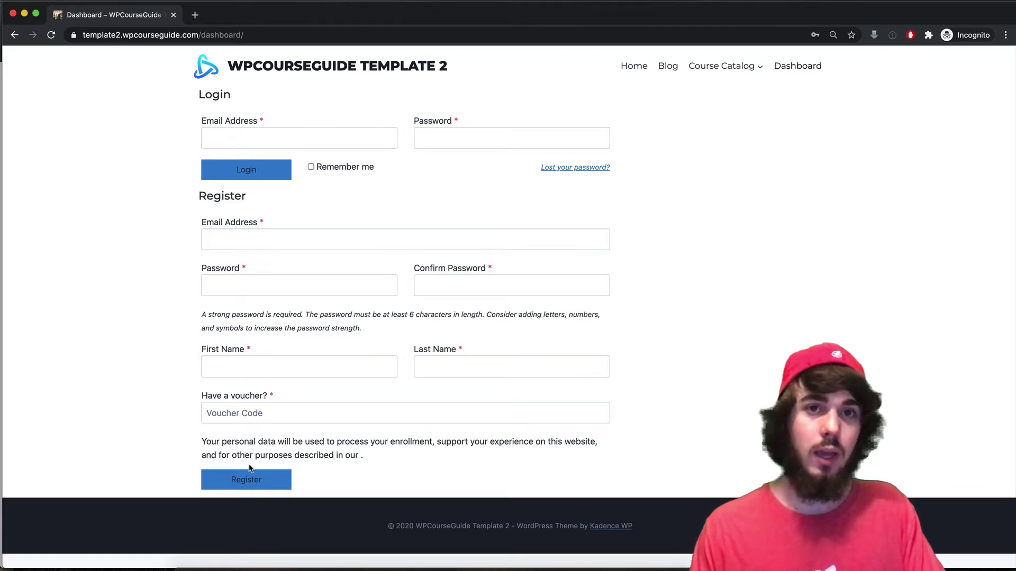
drag(243, 15, 230, 32)
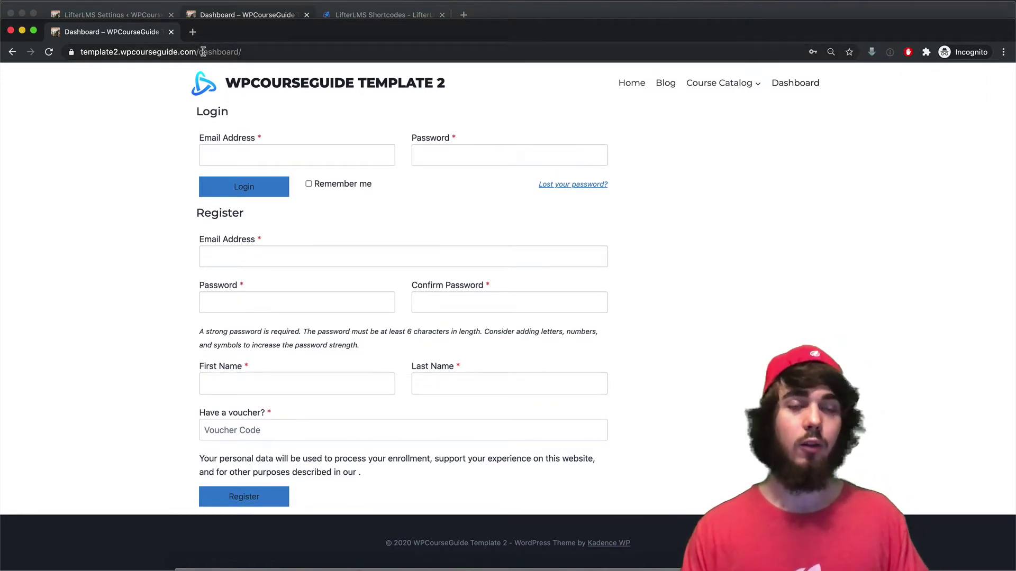
drag(204, 213, 251, 226)
click(252, 221)
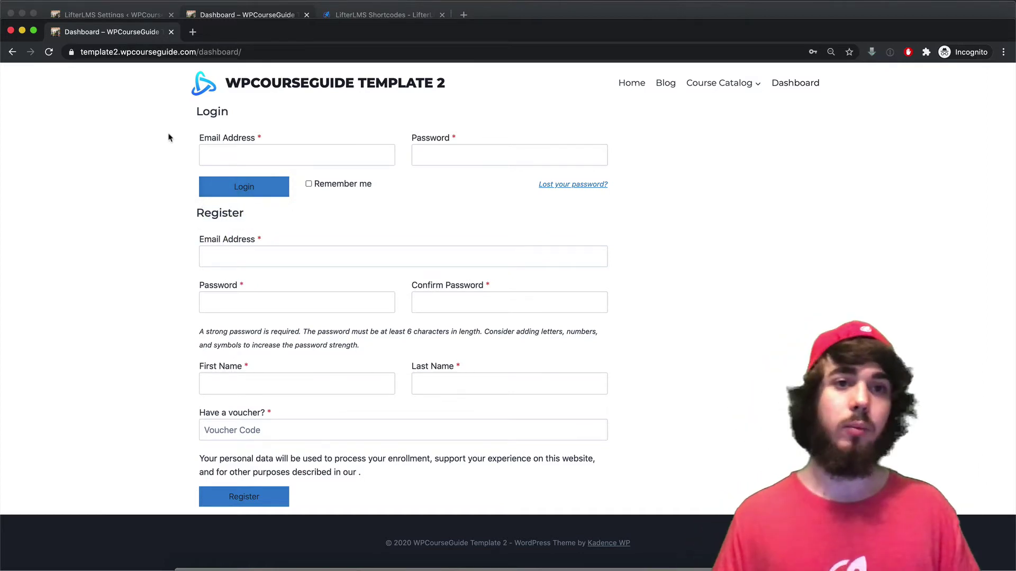
drag(218, 213, 233, 213)
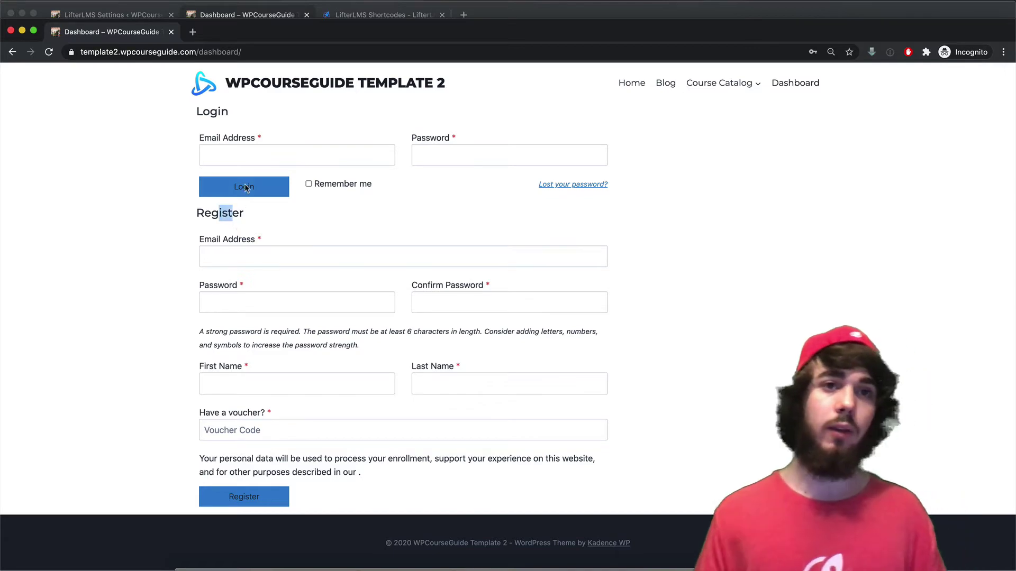
Uncheck Enable/Disable under Open Registration Fields in LifterLMS Accounts and save the settings
click(216, 13)
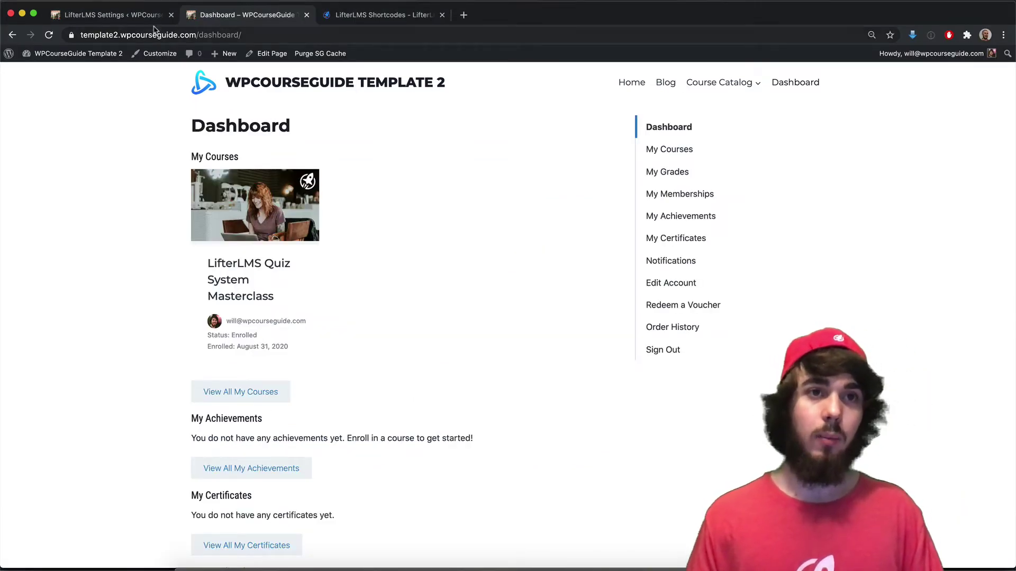
click(137, 15)
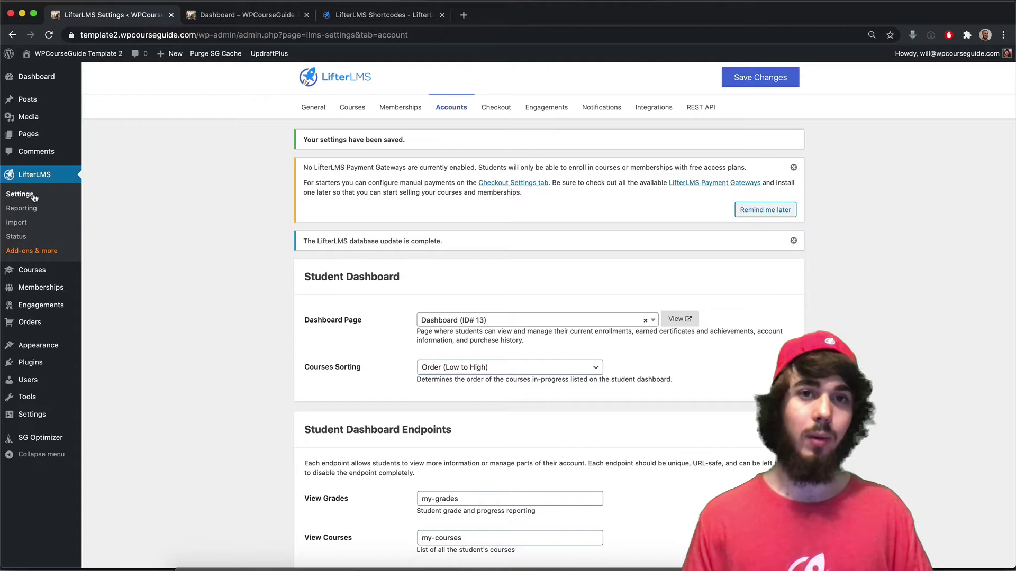
scroll(423, 307, down, 10)
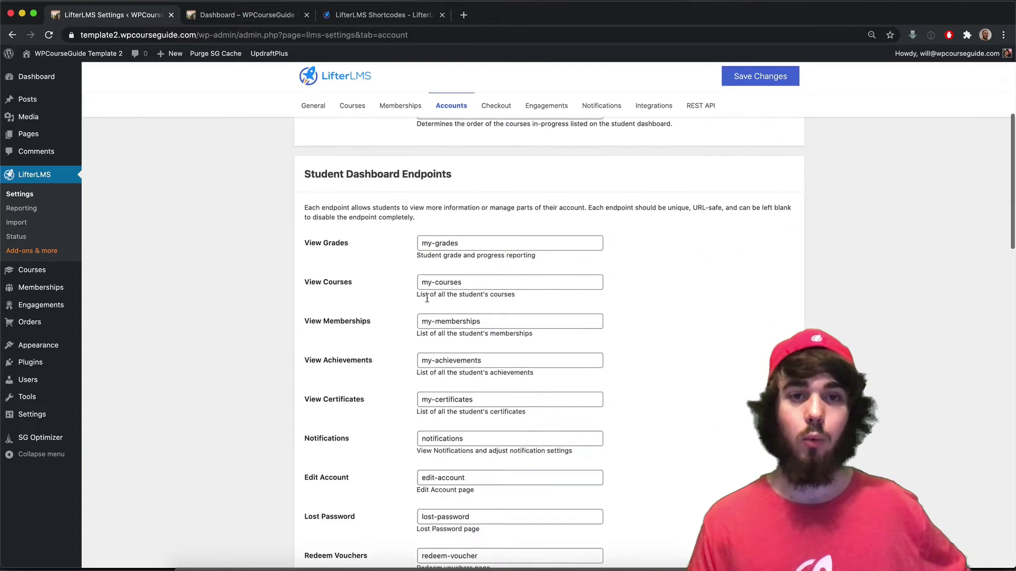
scroll(425, 287, down, 12)
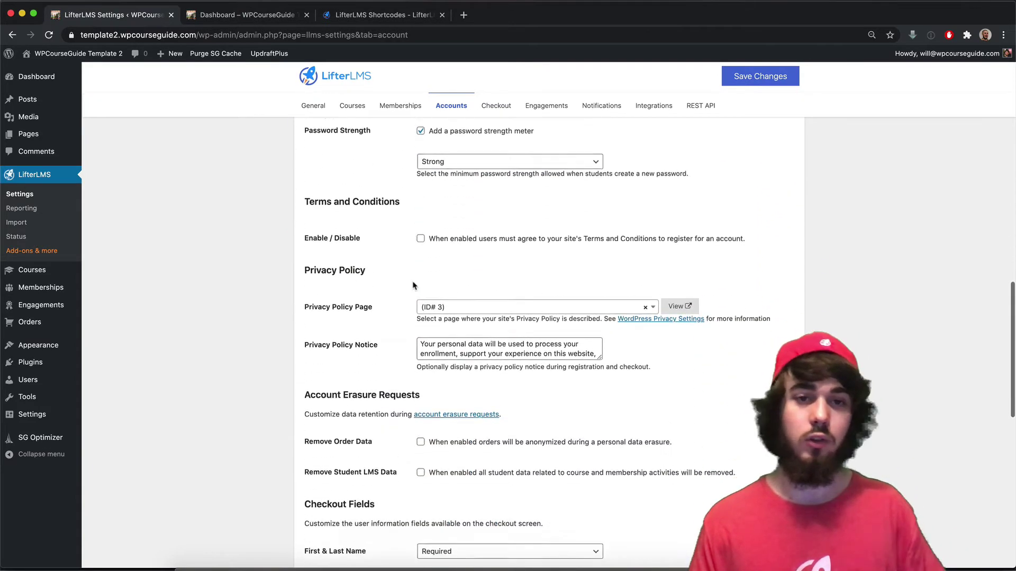
scroll(418, 285, down, 5)
click(421, 295)
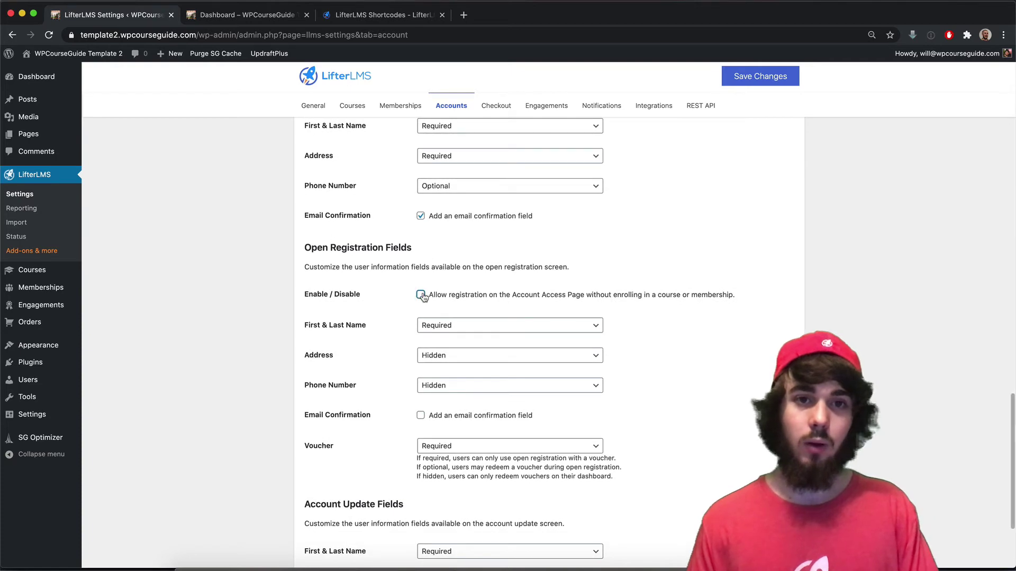
click(723, 80)
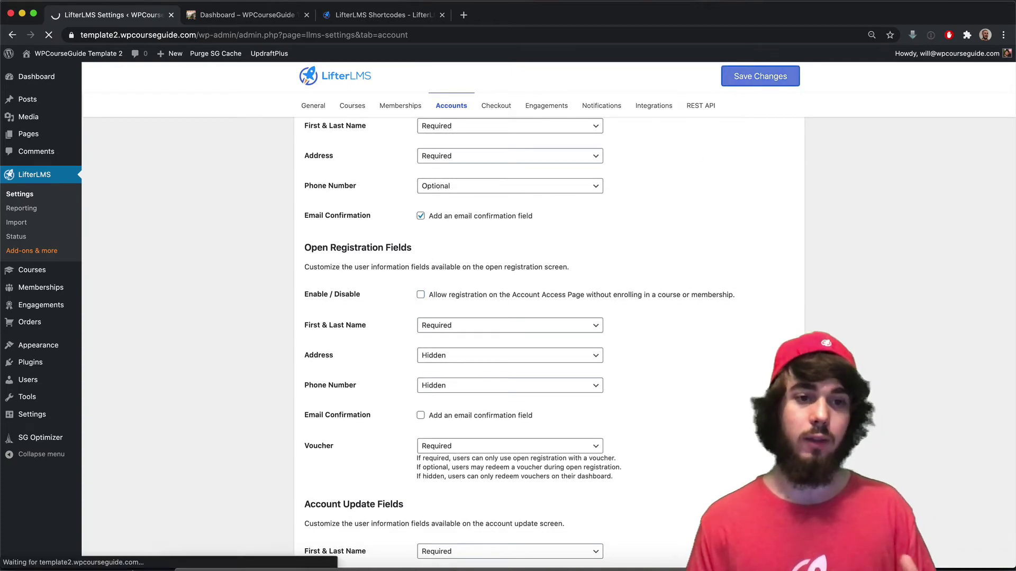
key(super+grave)
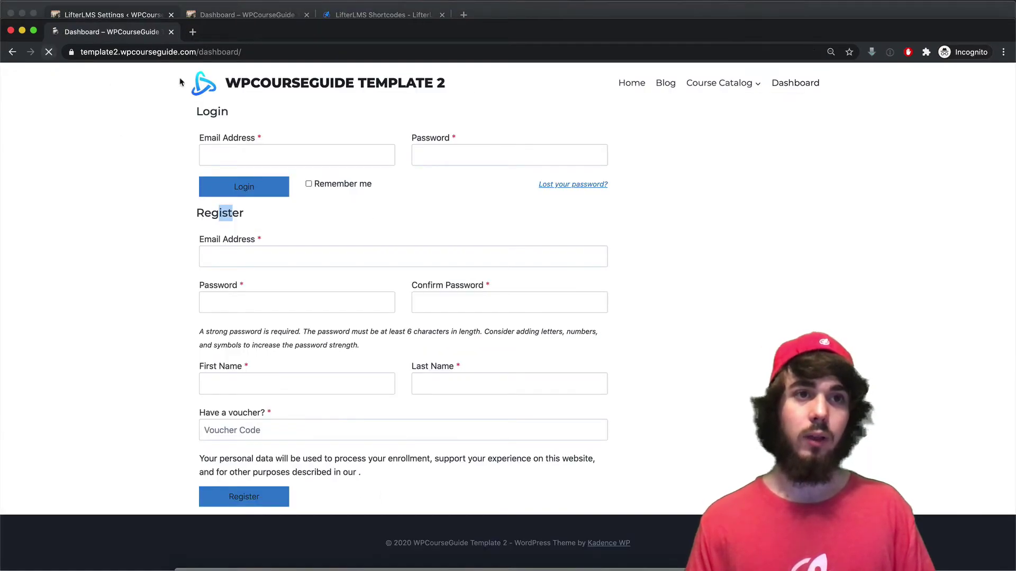
Purge the SG cache and reload the private Dashboard, which now shows only the Login form
click(227, 15)
click(301, 55)
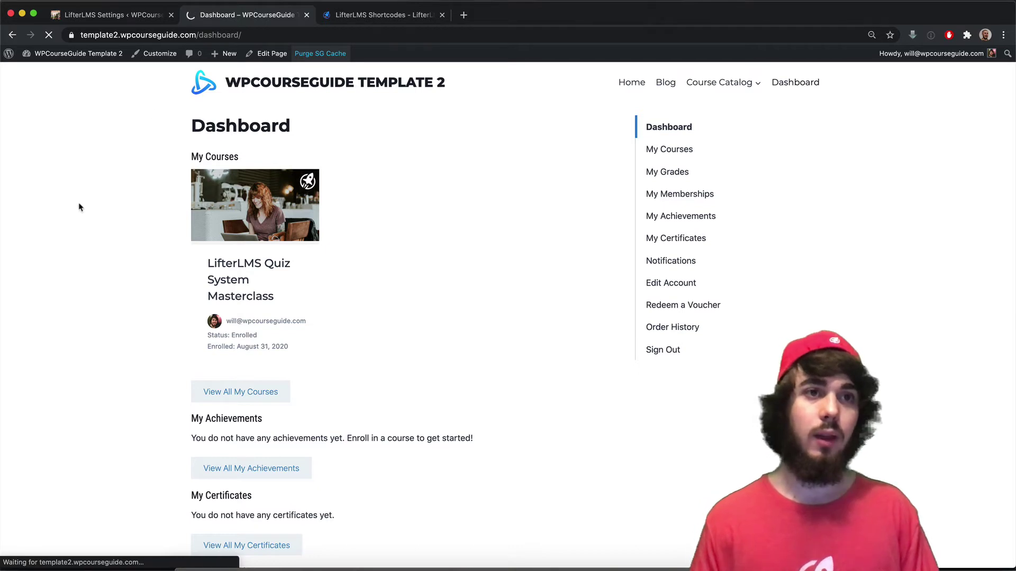
key(super+grave)
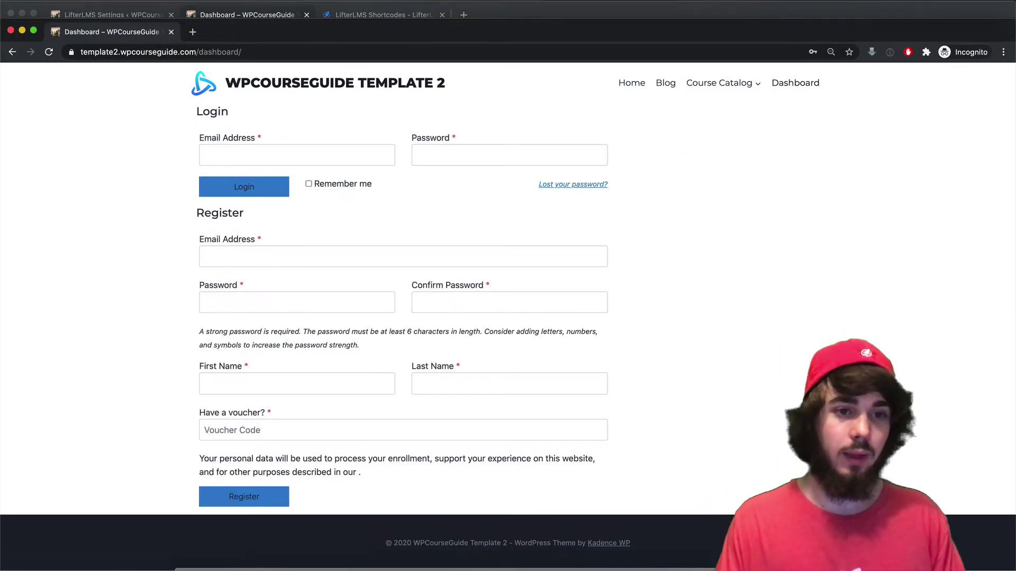
click(49, 51)
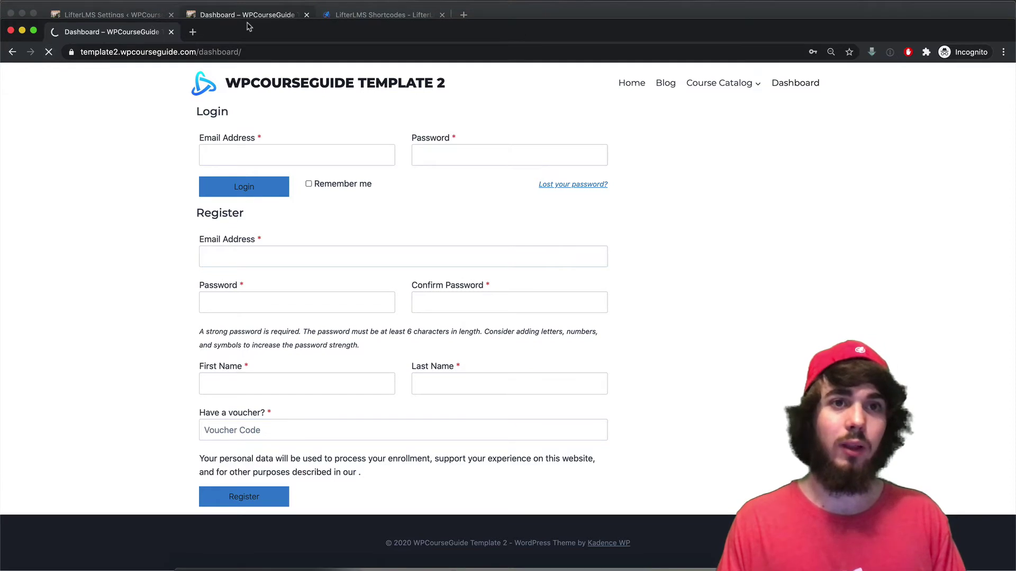
drag(246, 28, 246, 10)
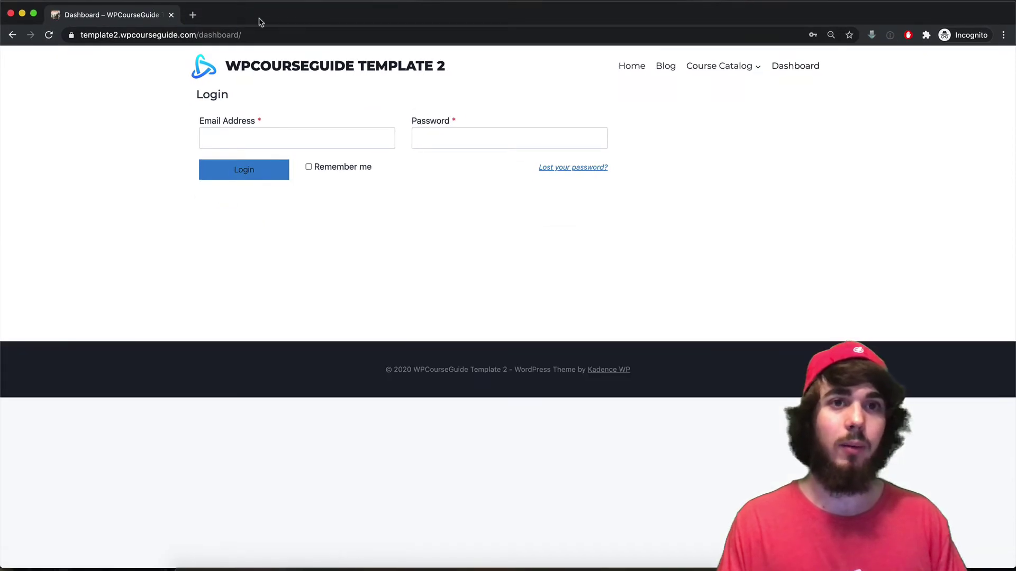
Open the WordPress admin Dashboard from the site name in the logged-in window
drag(261, 22, 260, 57)
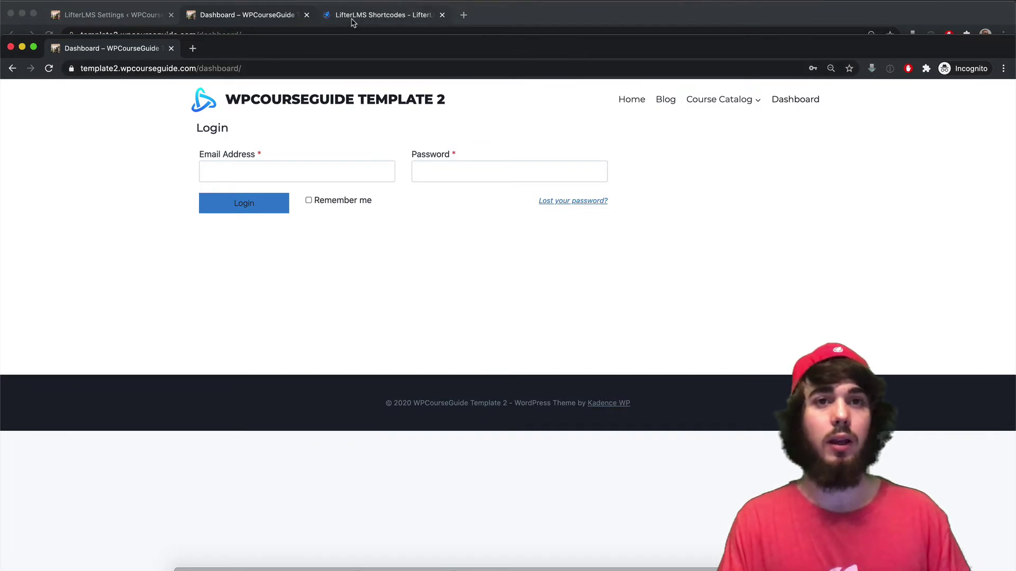
click(205, 23)
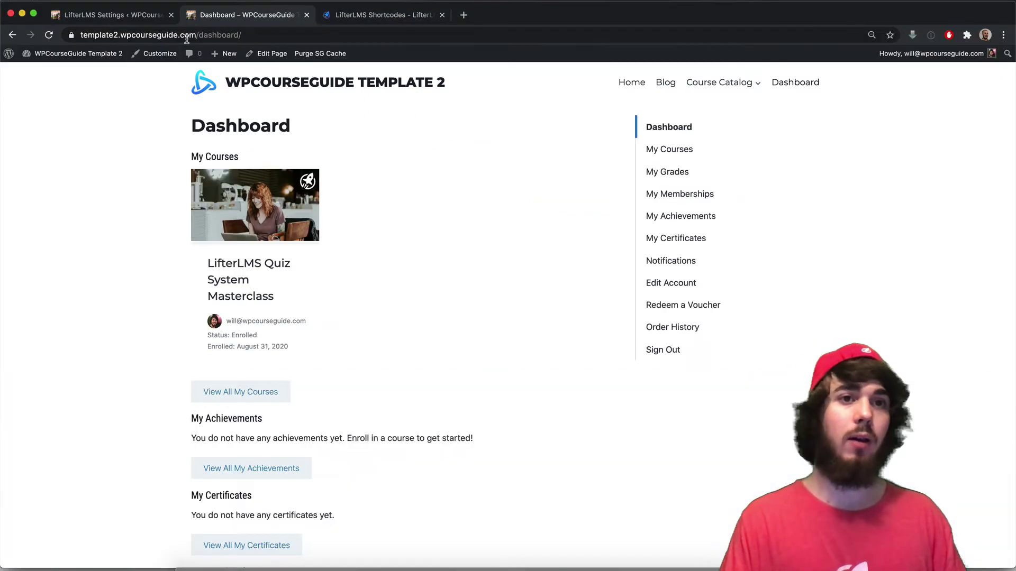
click(116, 61)
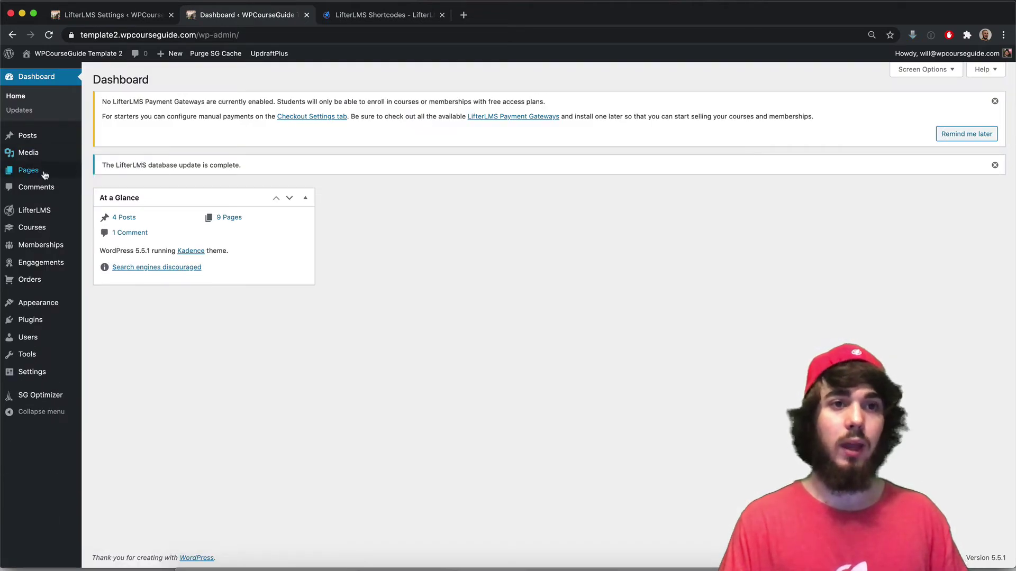
Start a new page titled 'Register' and bring up the LifterLMS Shortcodes article
mouse_move(42, 170)
click(100, 187)
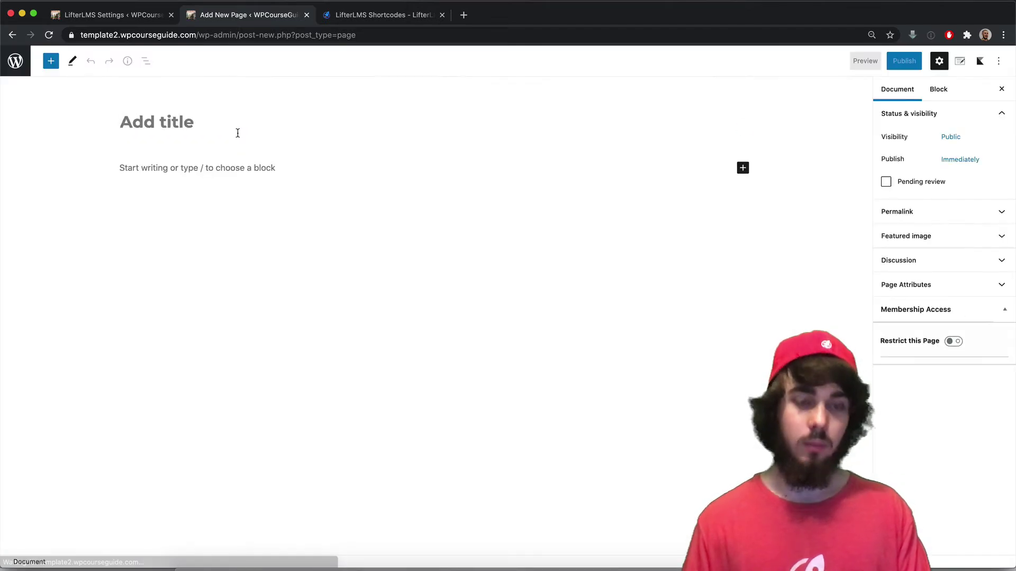
text(Register)
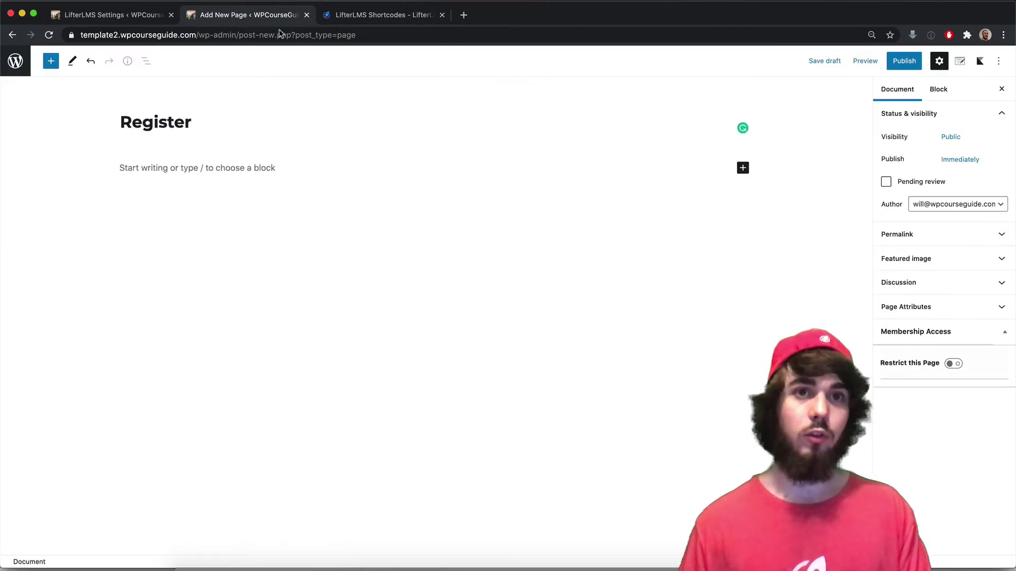
click(369, 31)
click(378, 14)
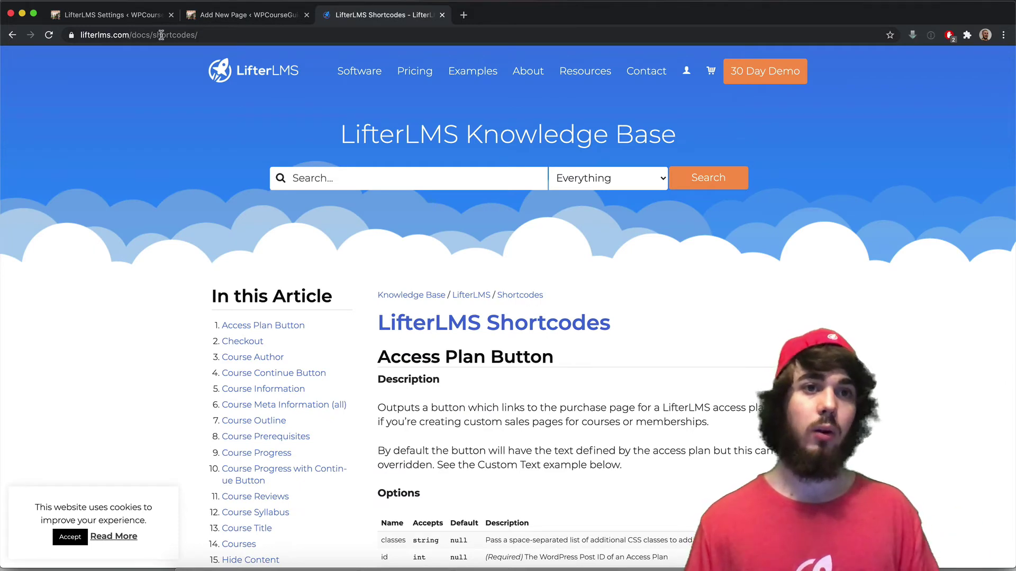
Jump to the Registration entry in the Shortcodes article and copy the [lifterlms_registration] shortcode
scroll(336, 208, down, 3)
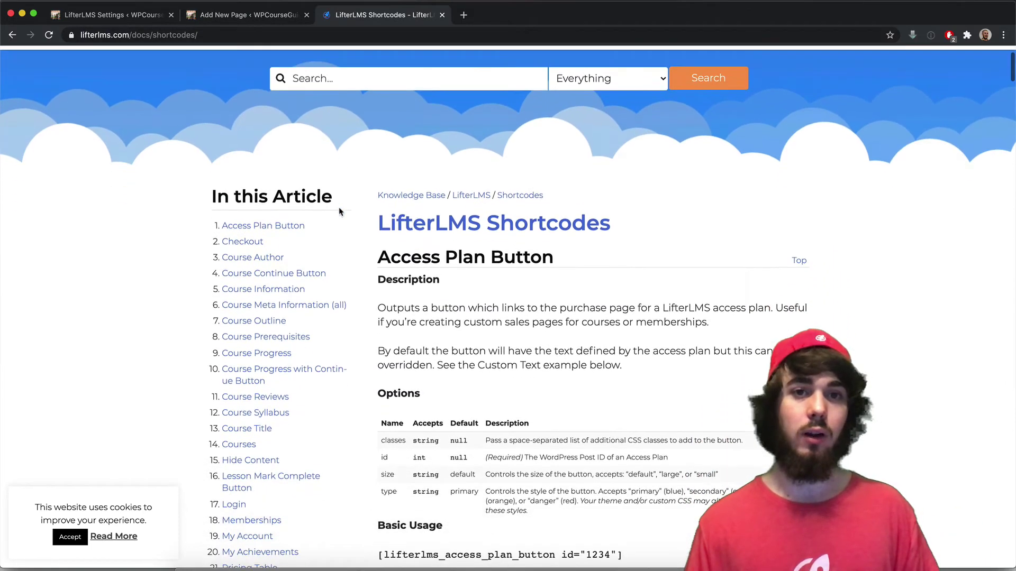
scroll(328, 214, down, 3)
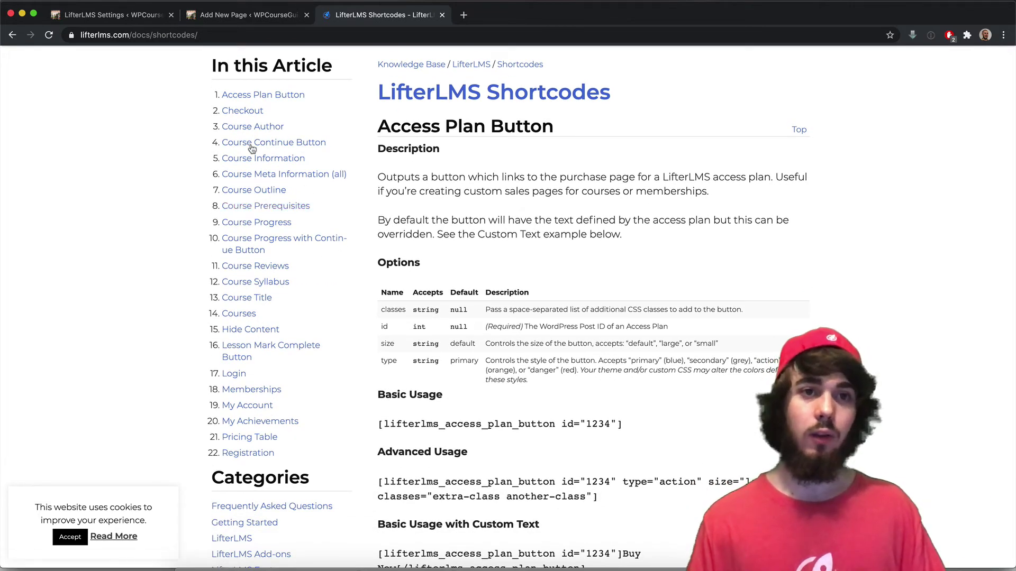
click(259, 454)
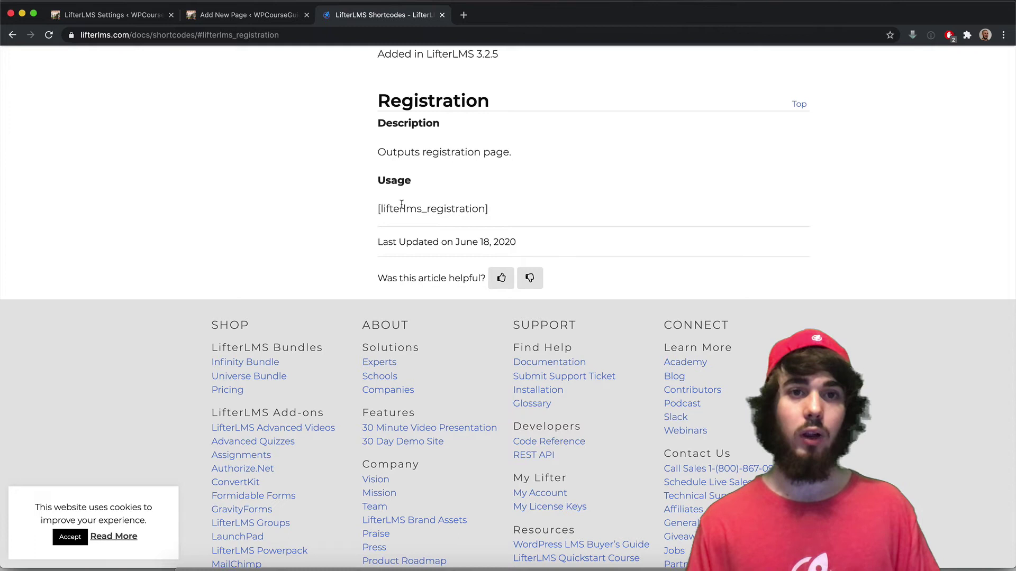
triple_click(402, 205)
key(super+c)
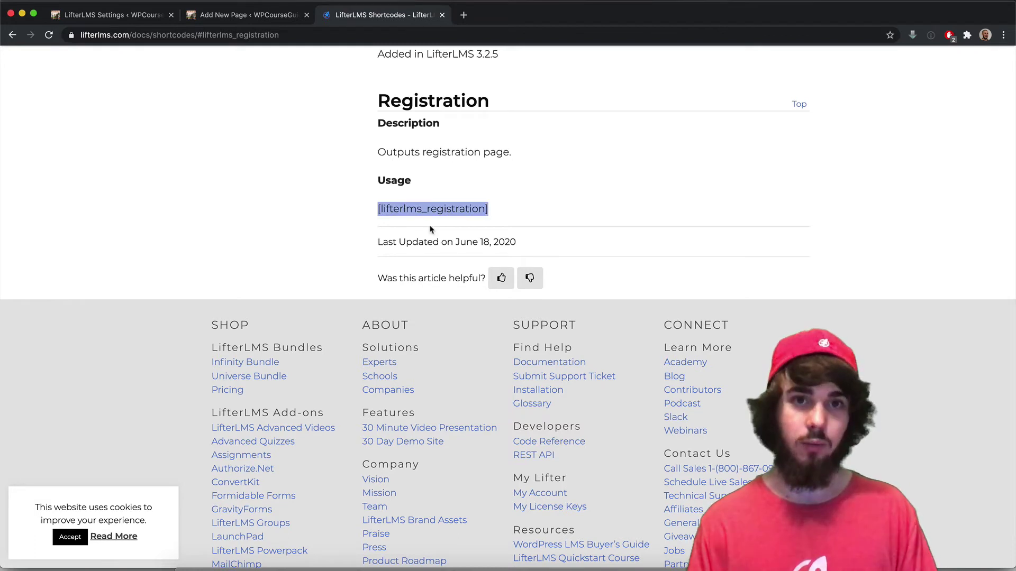
click(237, 16)
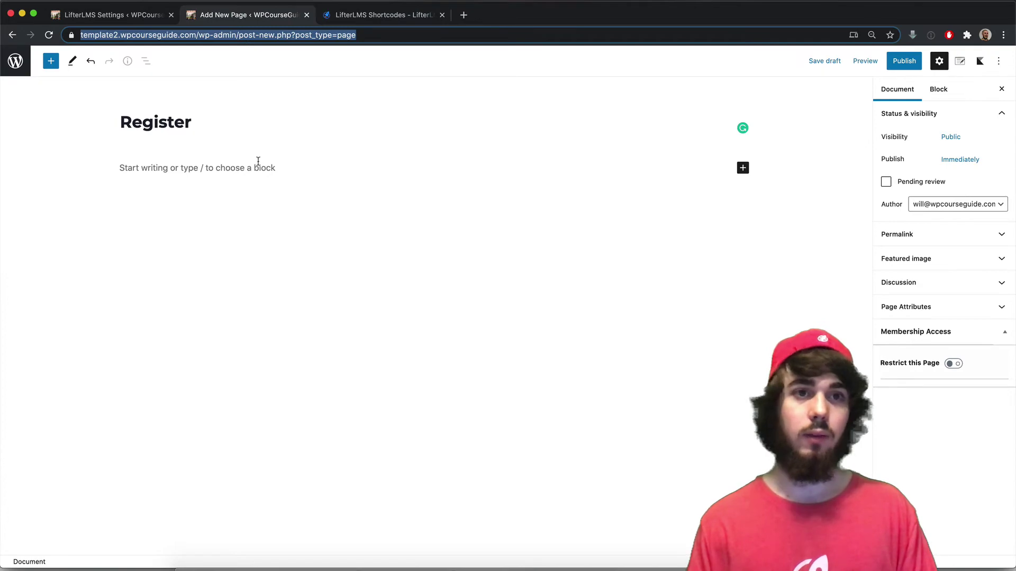
click(407, 21)
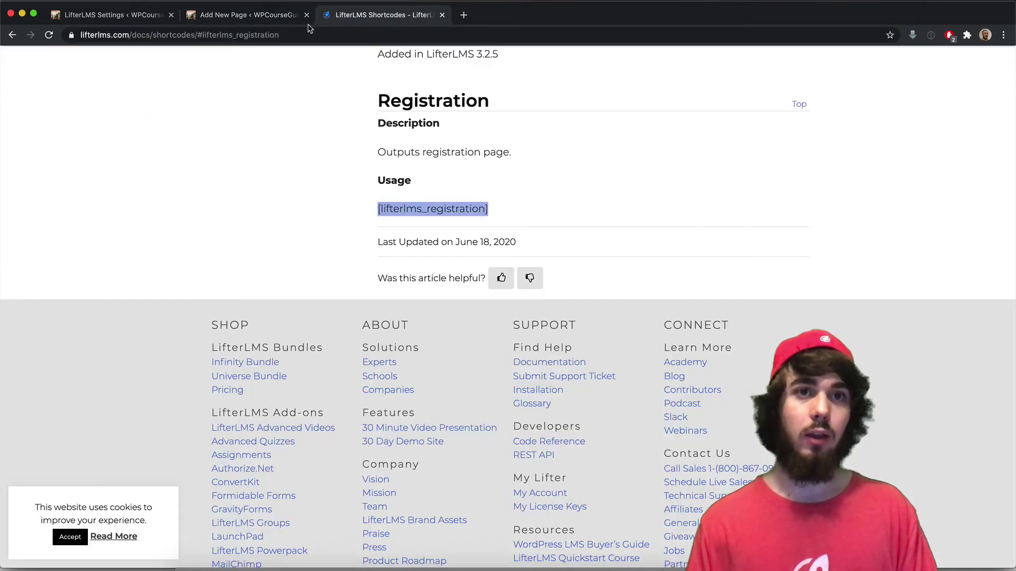
Add a Shortcode block containing [lifterlms_registration] to the Register page and publish it
click(274, 20)
click(51, 61)
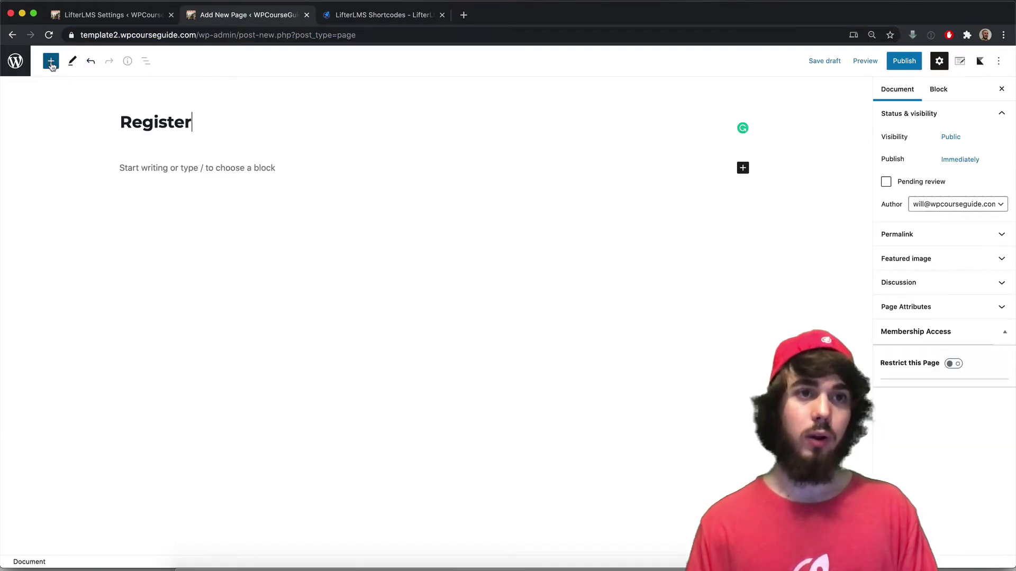
text(short)
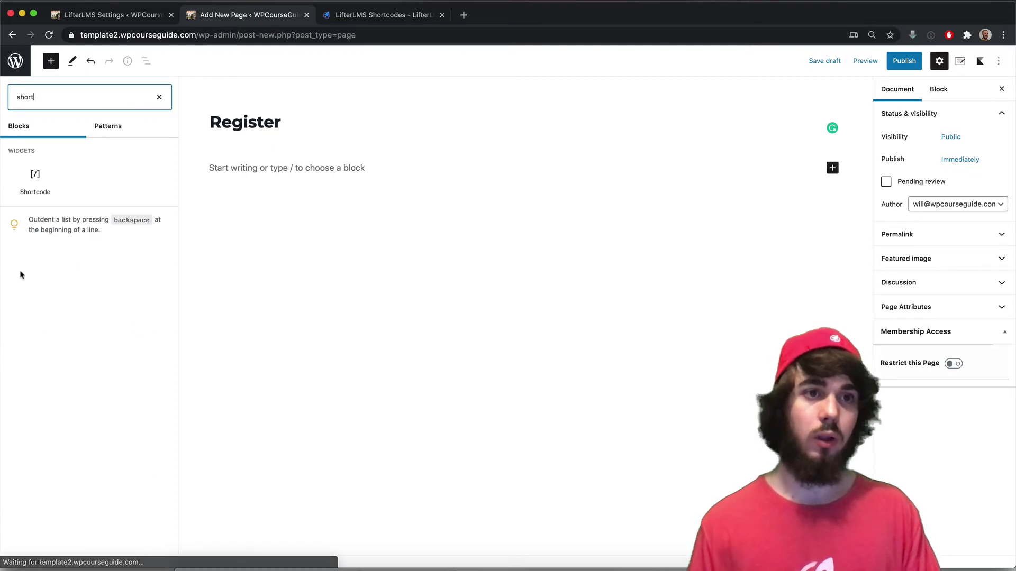
click(32, 185)
key(super+v)
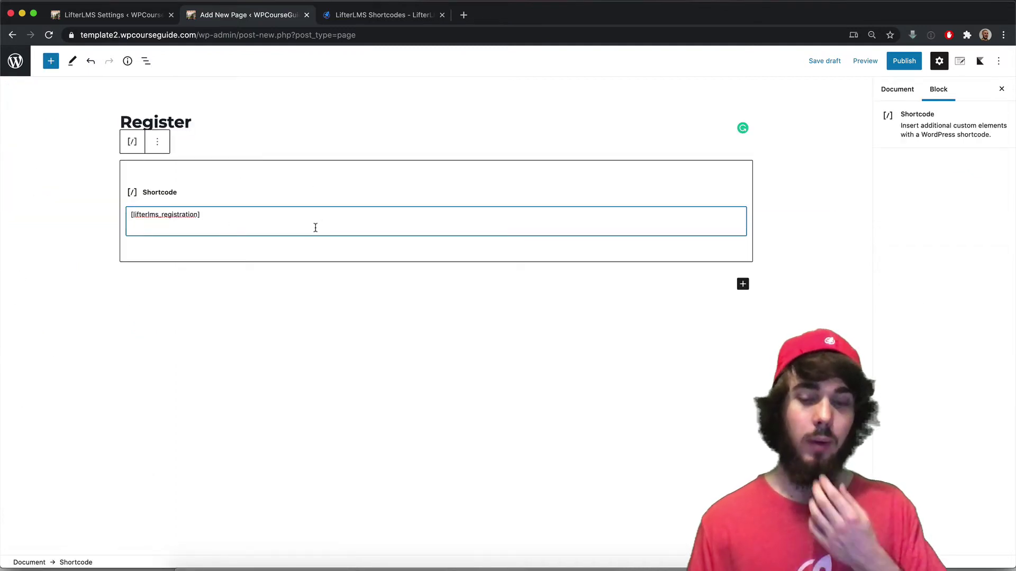
key(BackSpace)
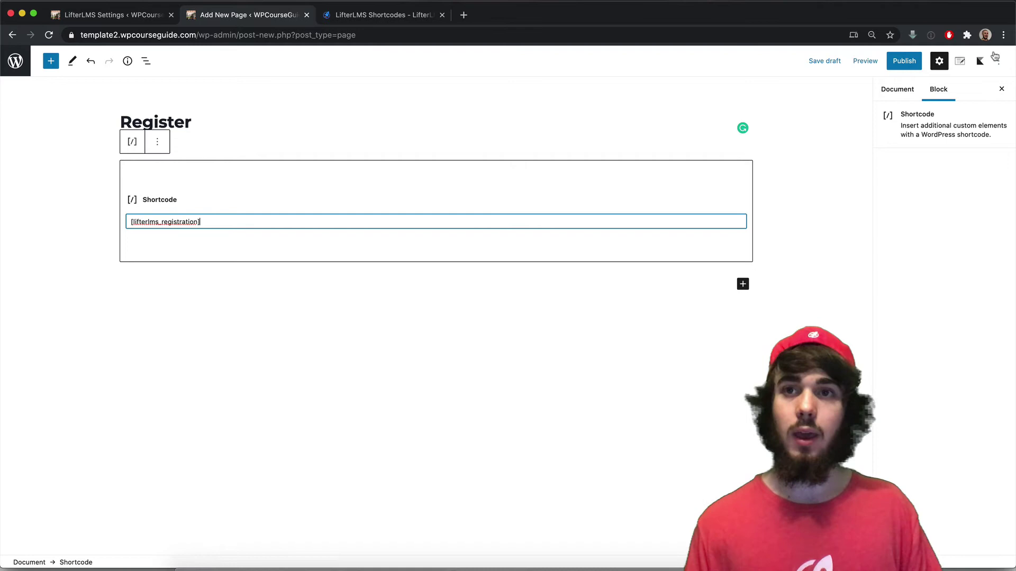
click(902, 57)
click(908, 60)
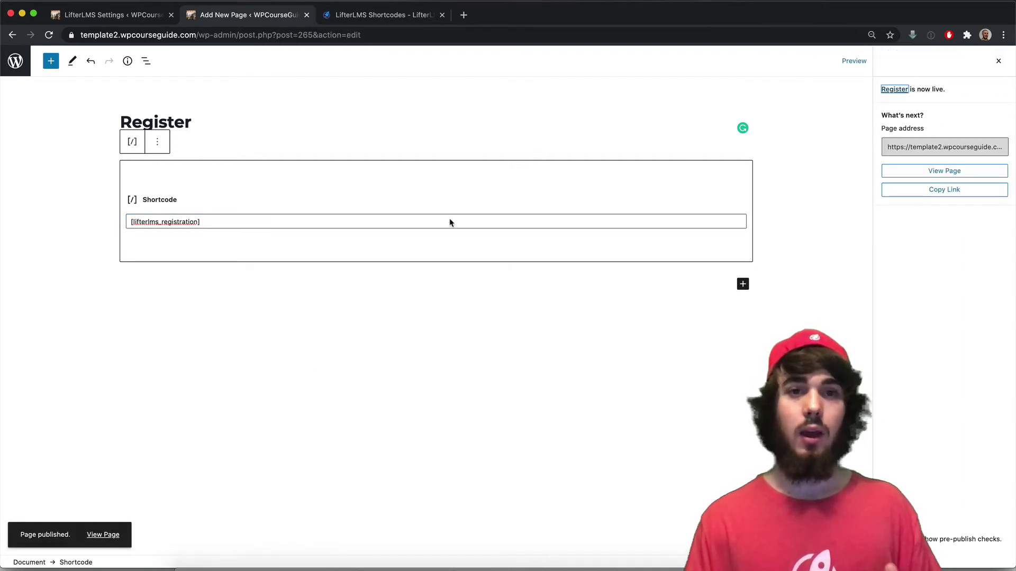
Copy the published Register page's link and return to the private window
right_click(106, 535)
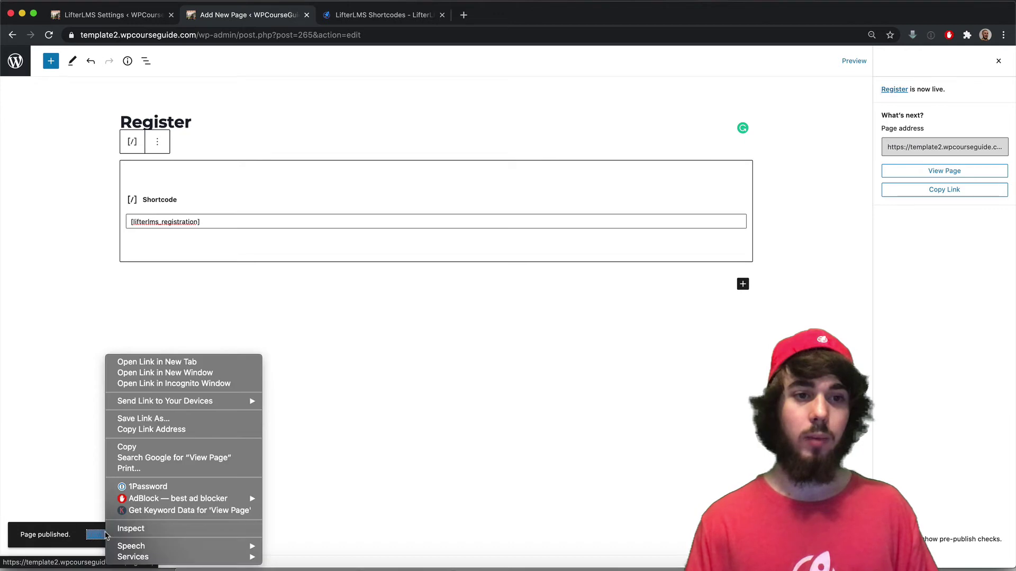
click(151, 429)
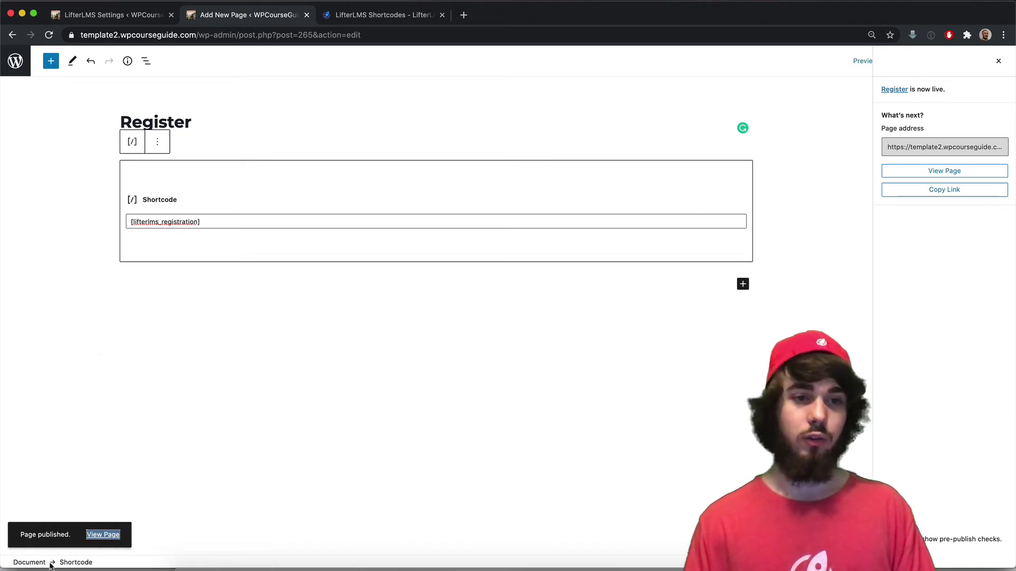
key(super+grave)
Load template2.wpcourseguide.com/register/ in the private window to see the registration form
drag(254, 47, 252, 13)
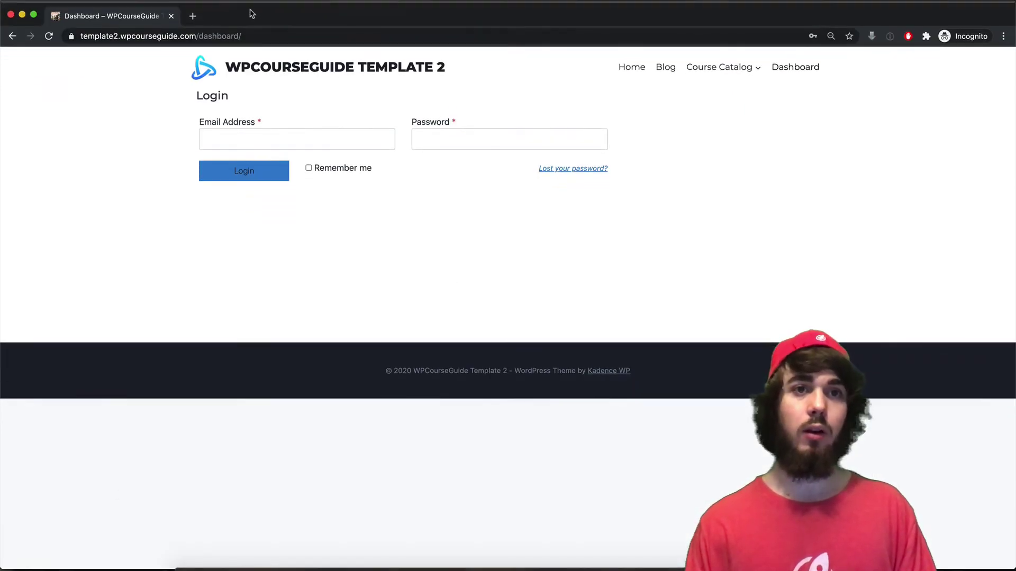
click(250, 28)
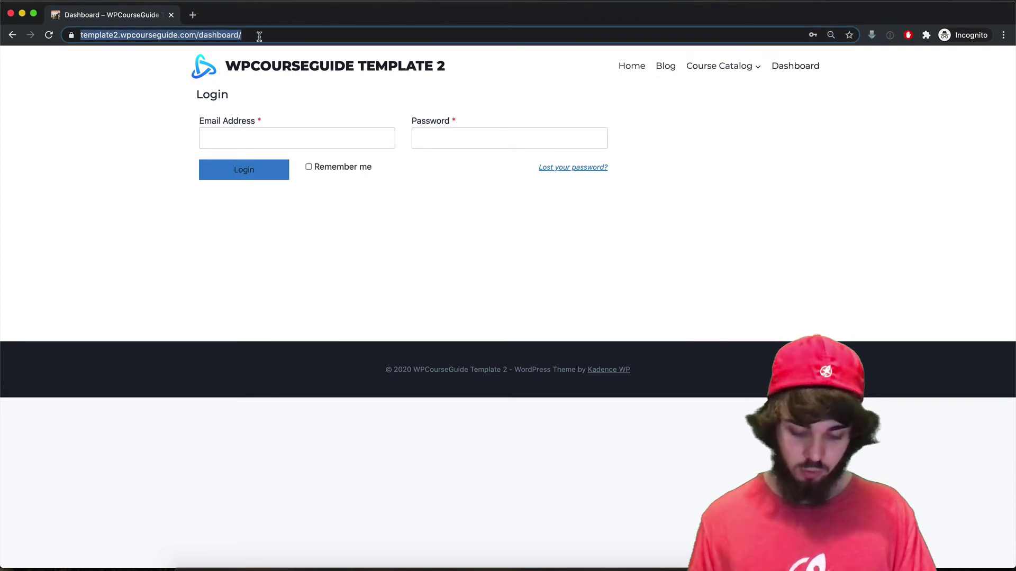
text(template2.wpcourseguide.com/register/)
key(Return)
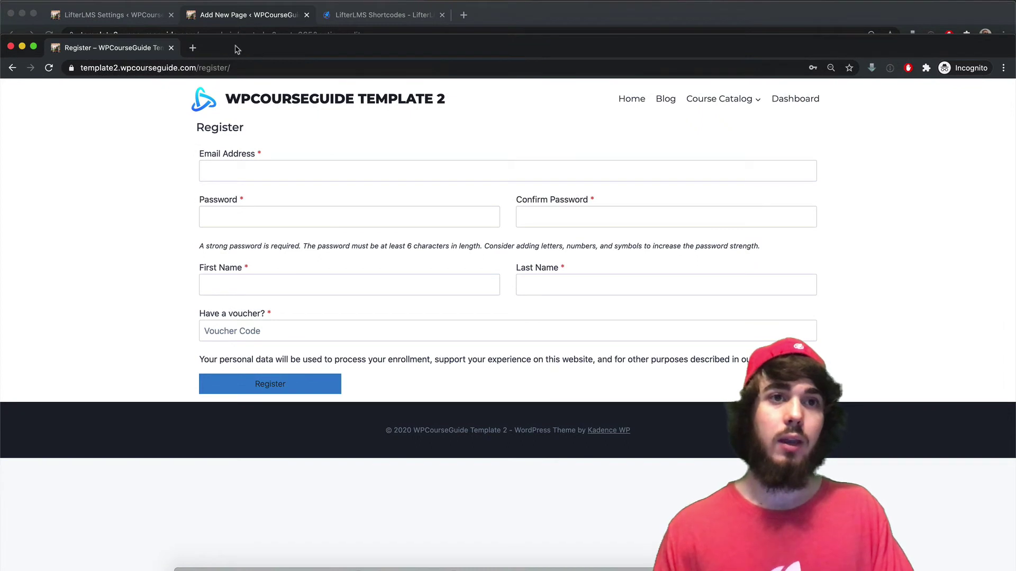
Open the Register page URL in a new main-window tab, placed before the documentation tab
click(238, 67)
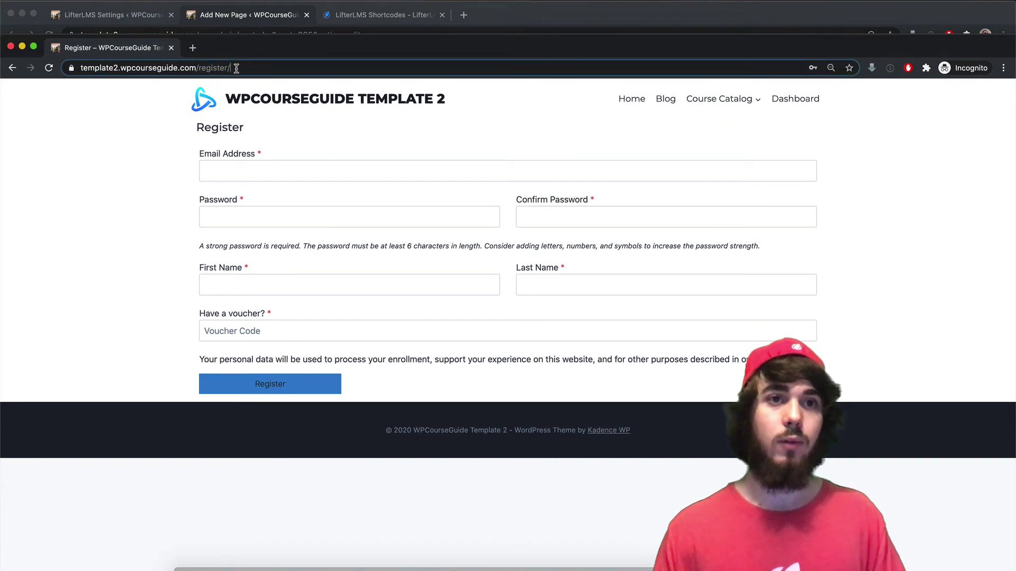
click(463, 16)
key(super+v)
key(Return)
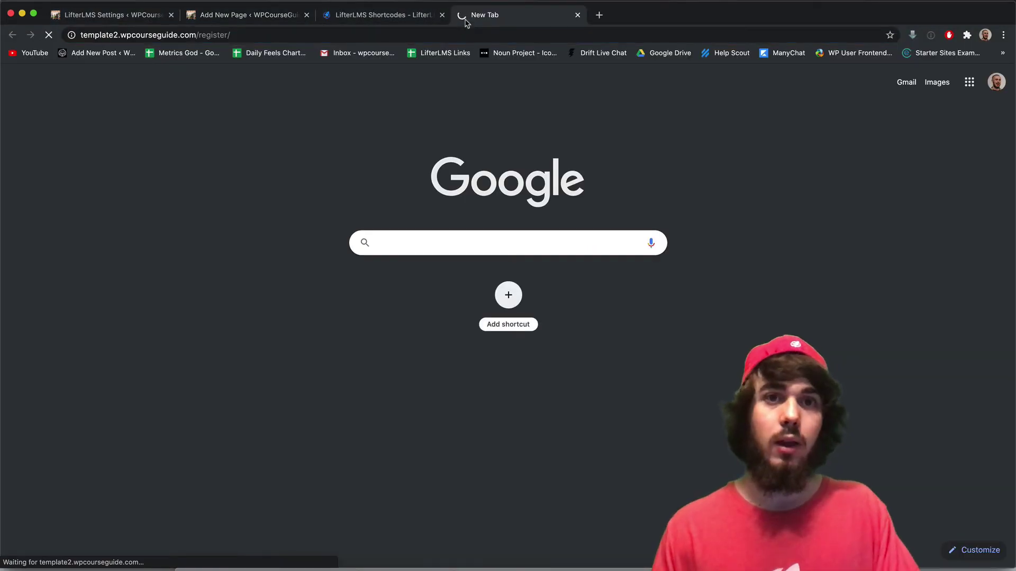
drag(465, 23, 333, 16)
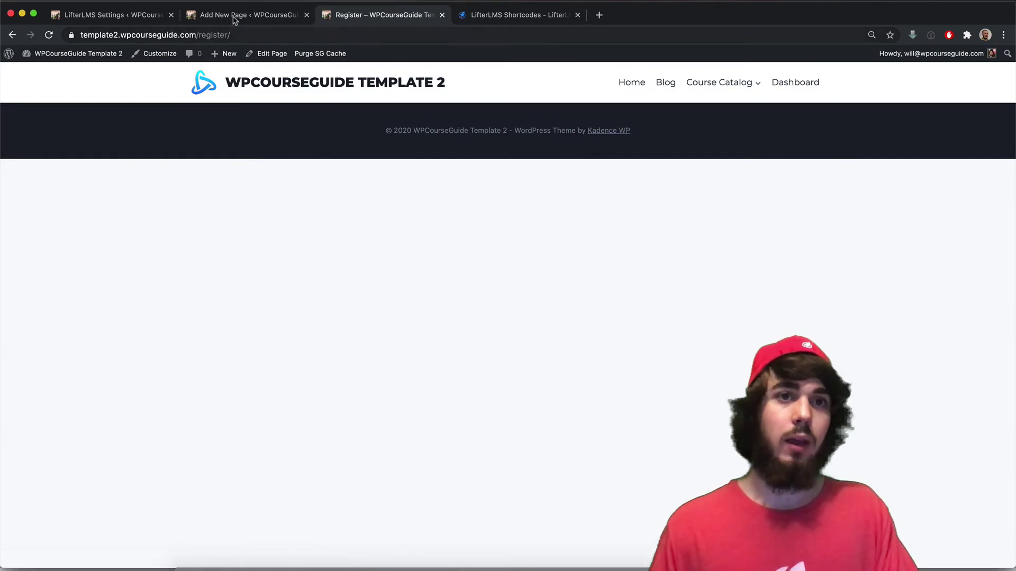
Add a Buttons block below the shortcode reading 'If you already have an account, log in here'
click(235, 15)
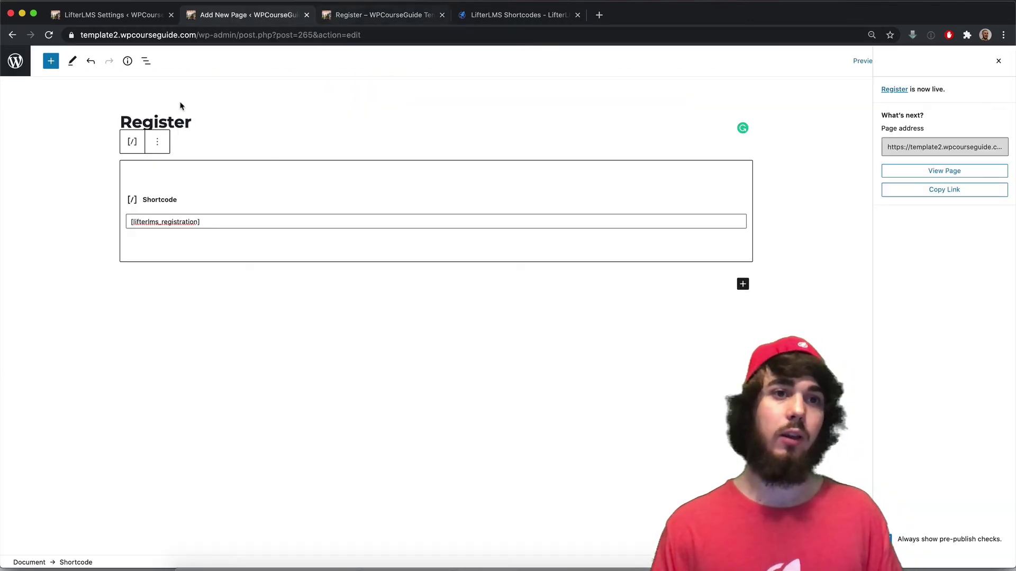
click(51, 61)
text(button)
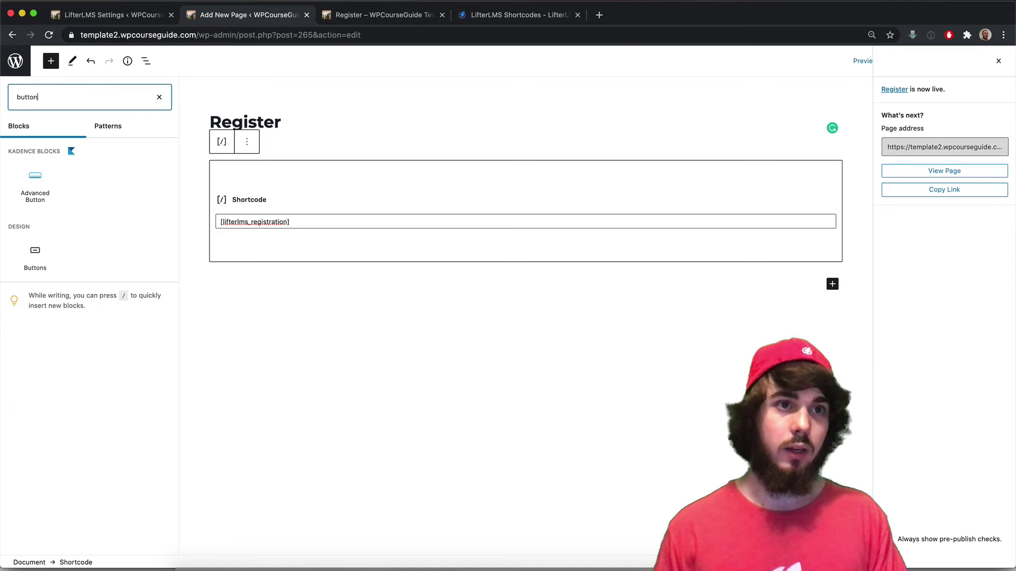
click(35, 252)
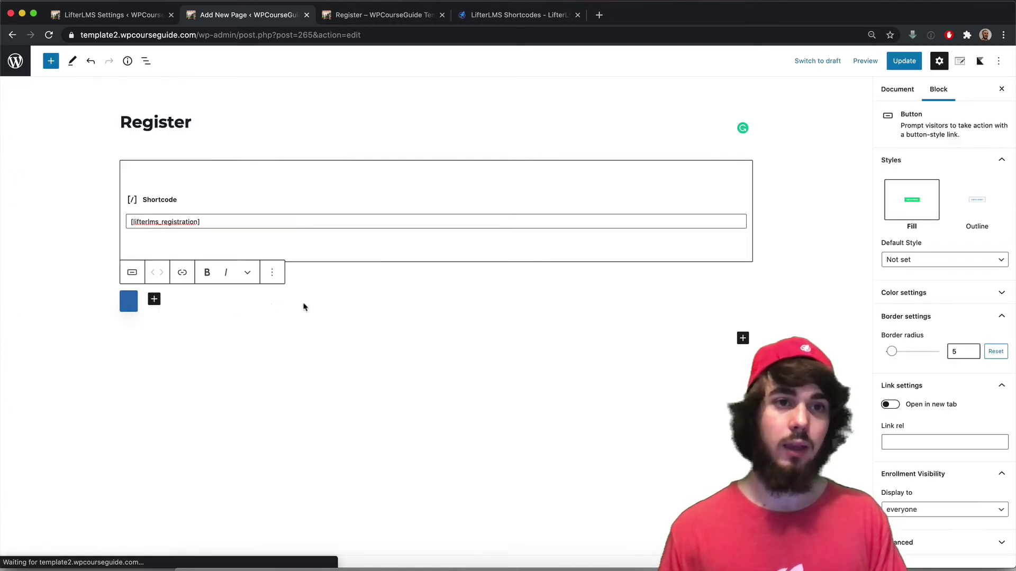
text(If)
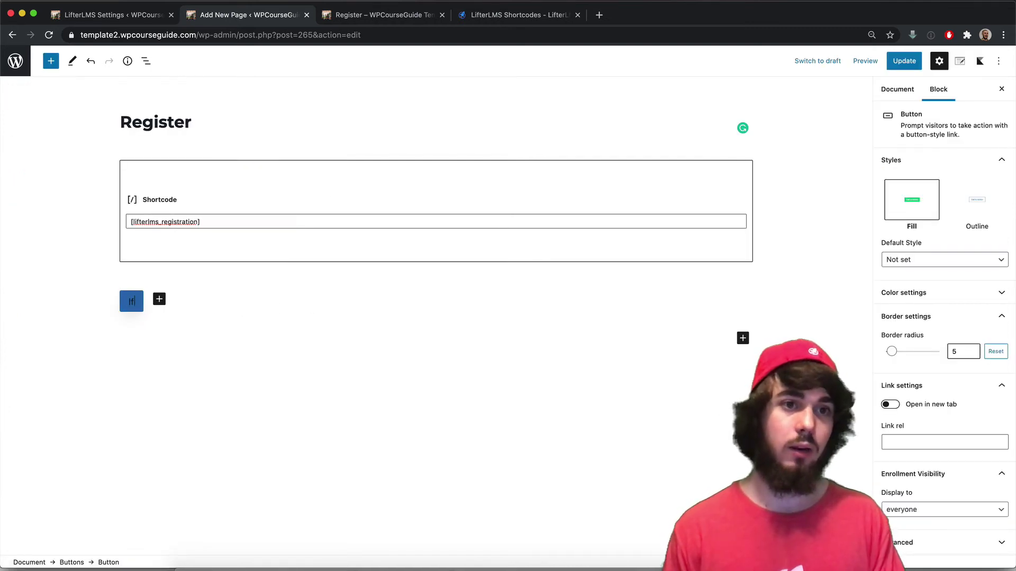
text( you already hav)
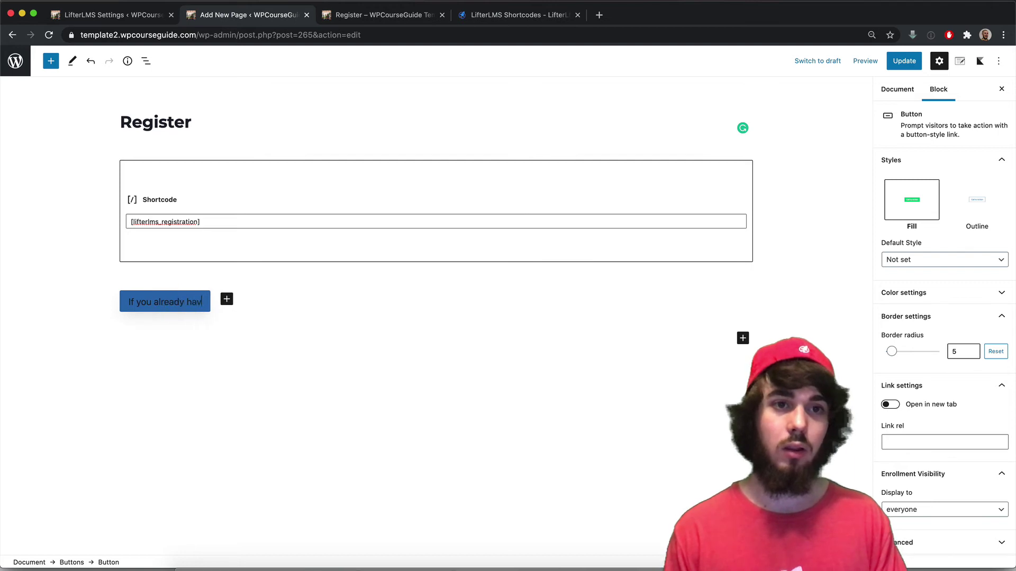
text(e an account, log in here)
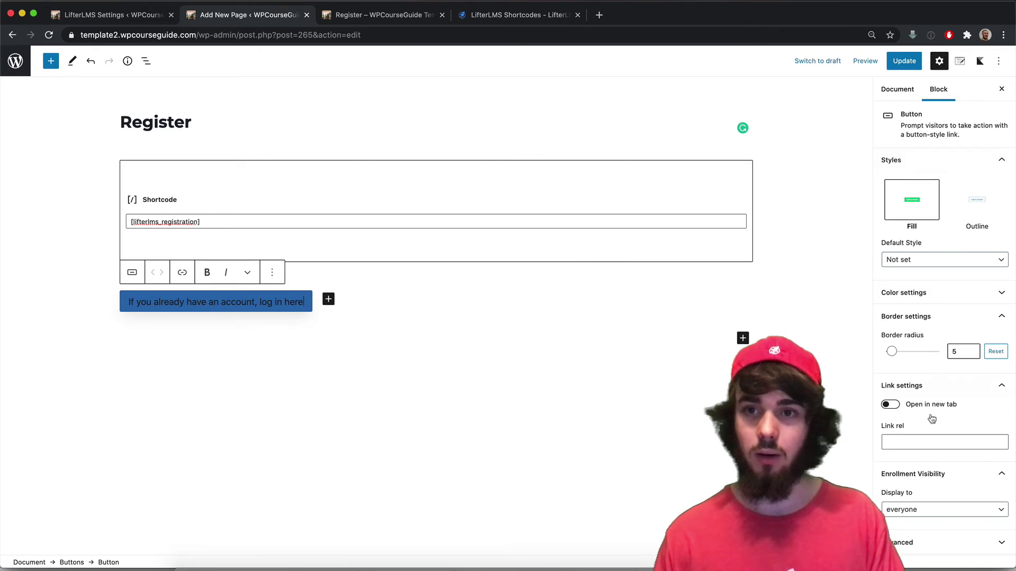
Make the button text white, update the Register page, and view it live
click(932, 293)
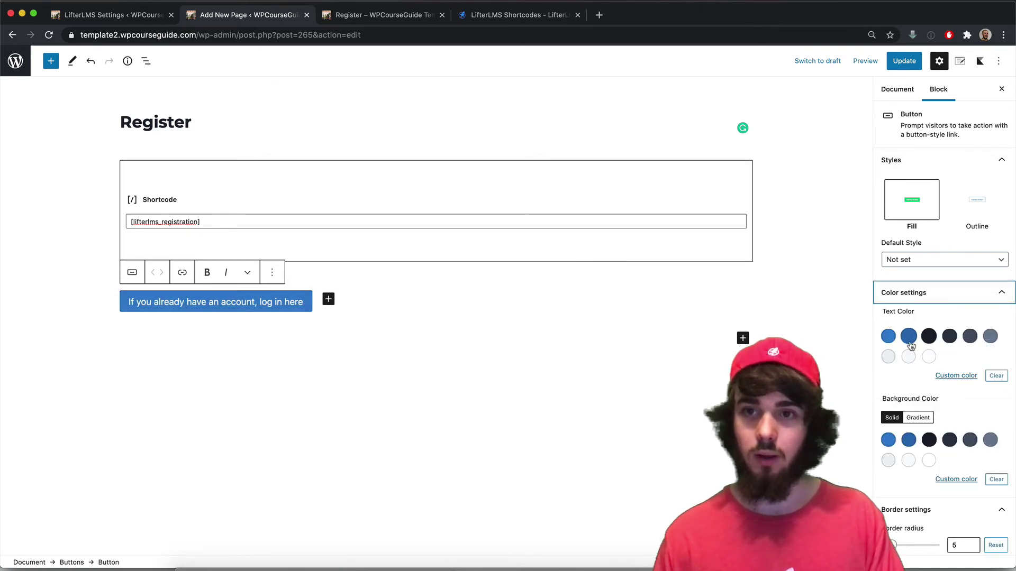
click(928, 357)
click(904, 61)
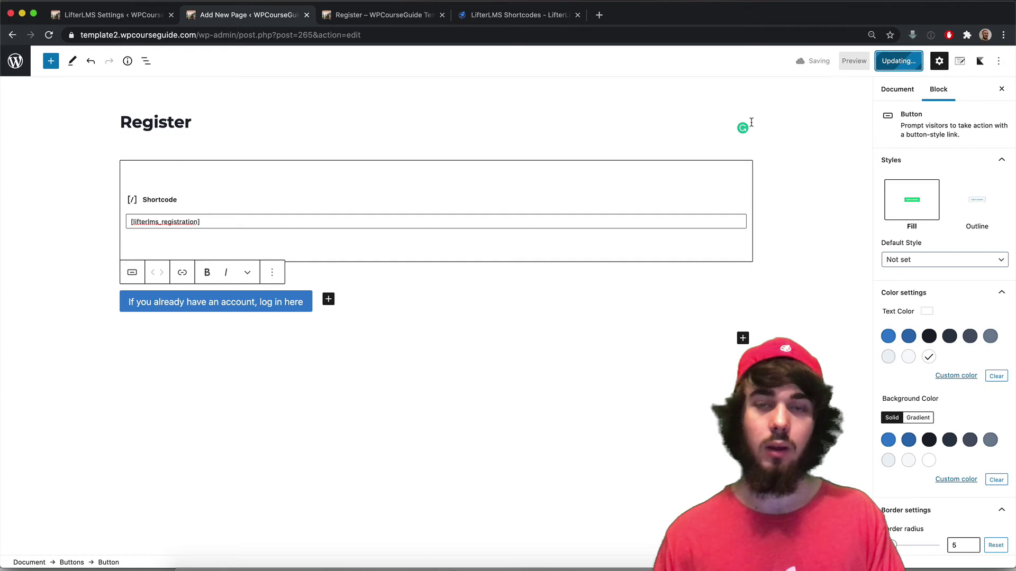
click(109, 534)
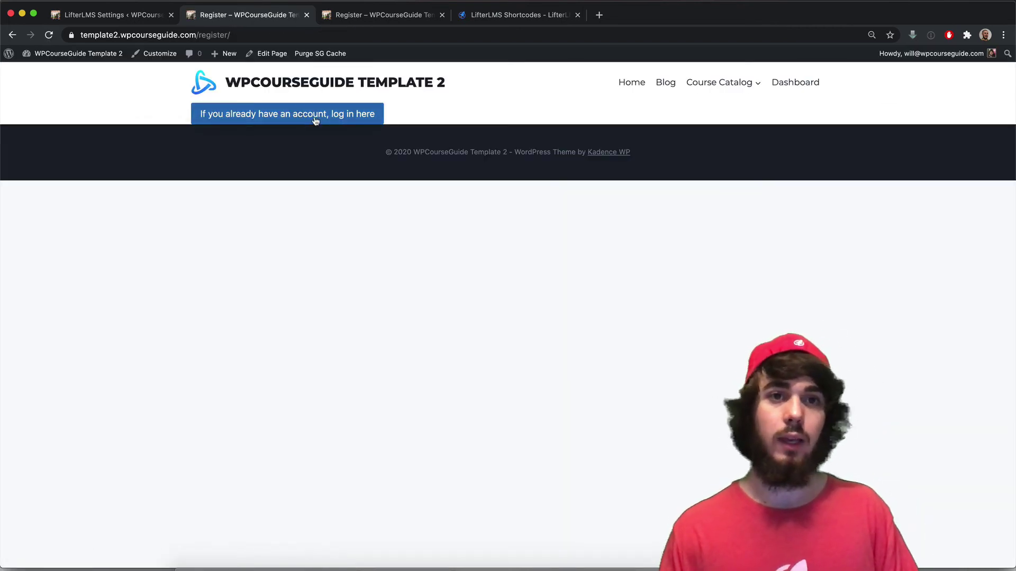
Check the Dashboard page, return to Register, then exit its editor to the All Pages list
click(796, 85)
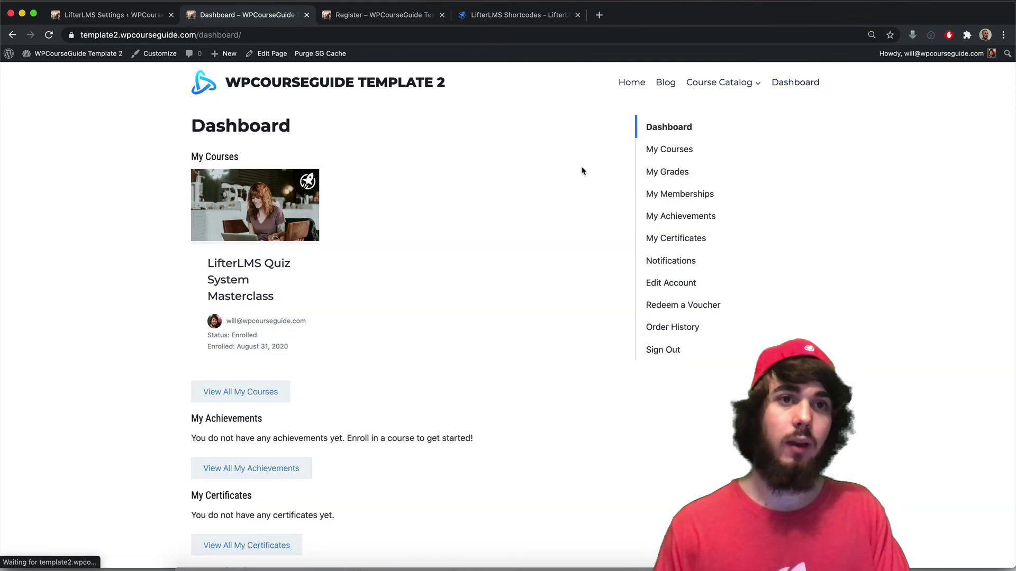
click(12, 34)
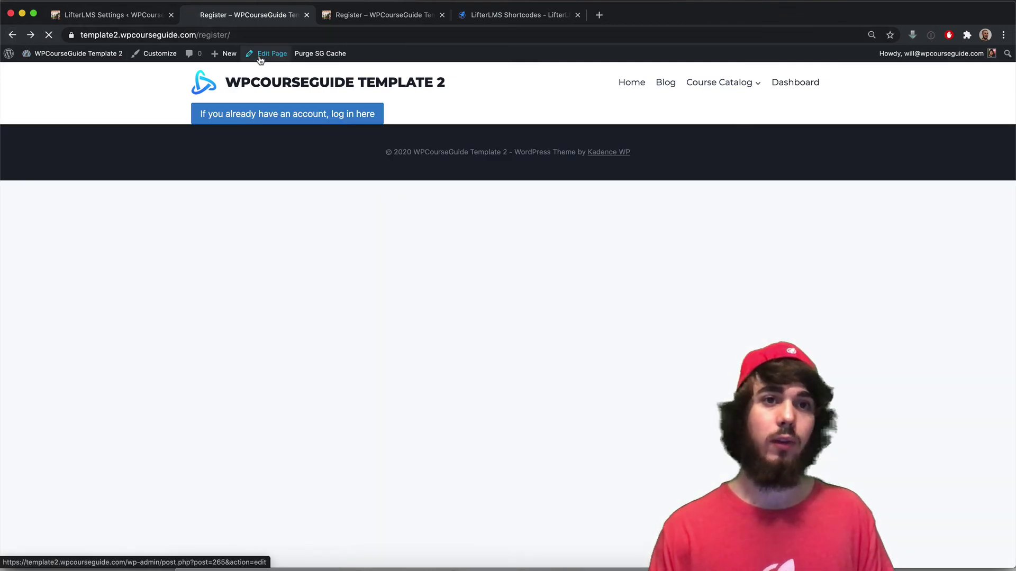
click(262, 54)
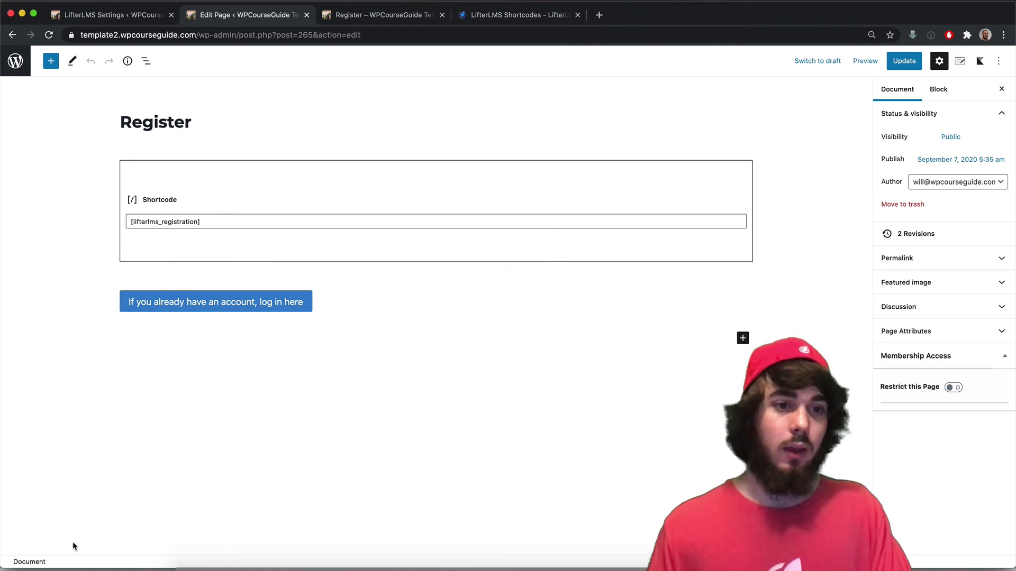
click(16, 61)
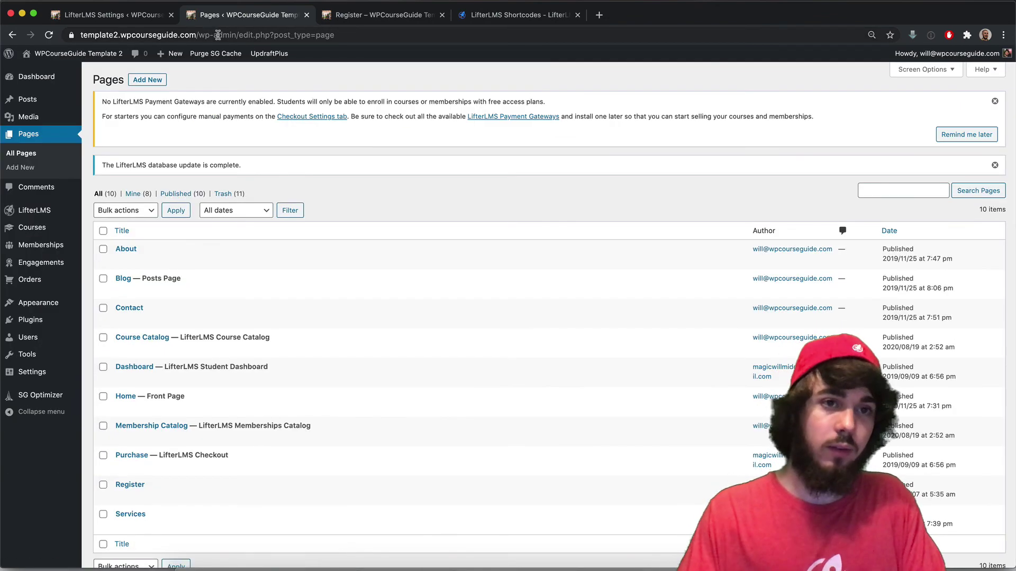
Scroll the Pages list, then switch back to the live Register page tab
scroll(228, 197, down, 2)
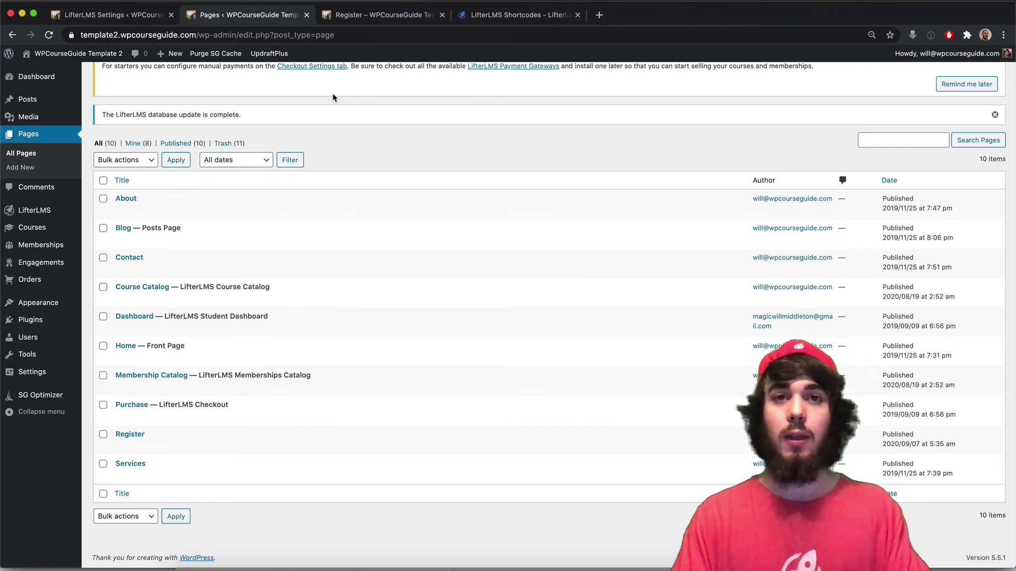
click(370, 14)
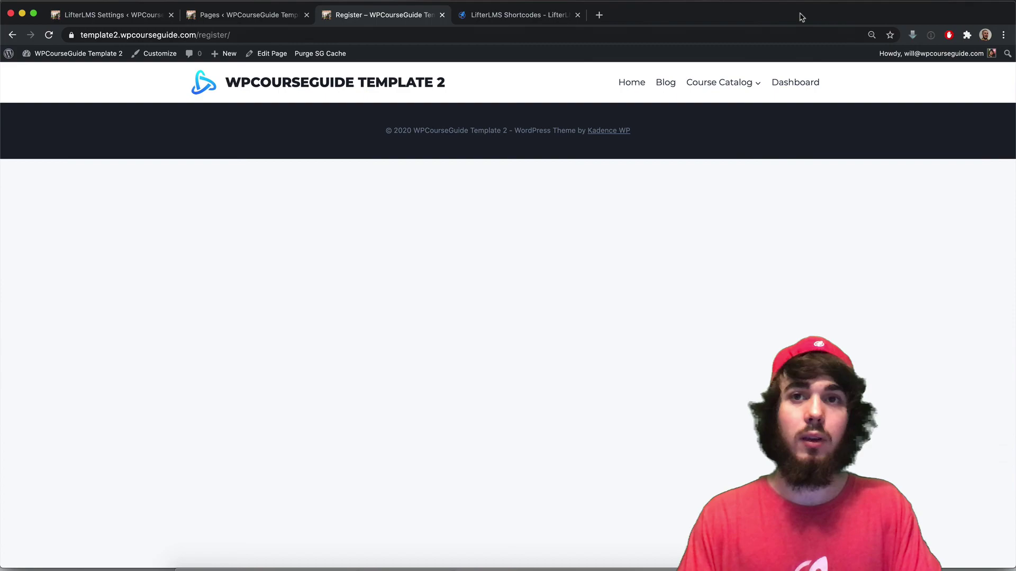